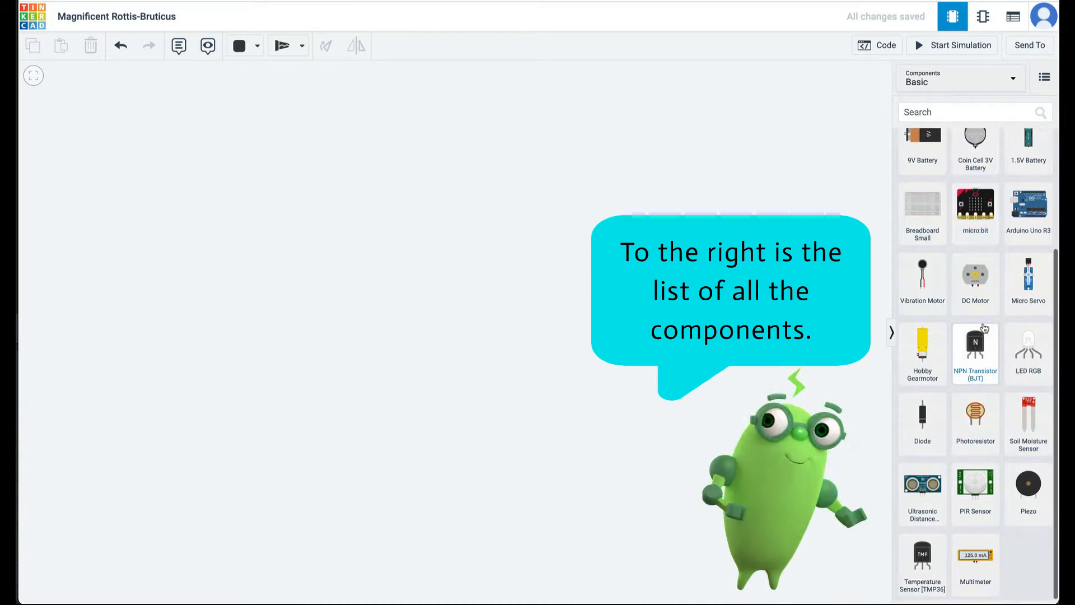
List all available components, browse through the full library, and return to the Basic component set
{"action": "left_click", "coordinate": [980, 85]}
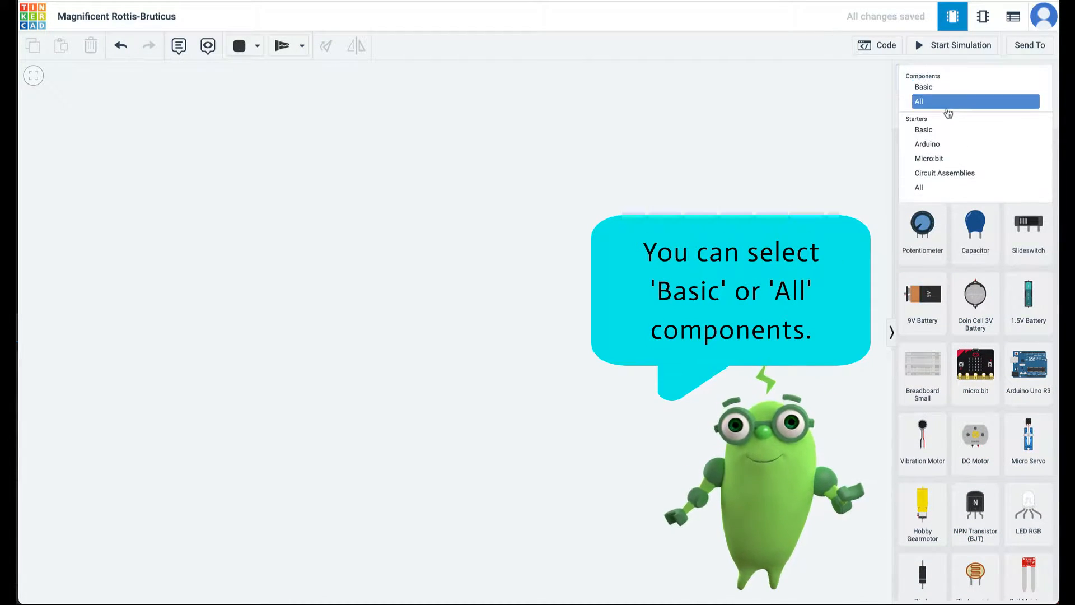
{"action": "left_click", "coordinate": [916, 185]}
{"action": "scroll", "coordinate": [954, 316], "scroll_direction": "down", "scroll_amount": 5}
{"action": "scroll", "coordinate": [955, 315], "scroll_direction": "down", "scroll_amount": 10}
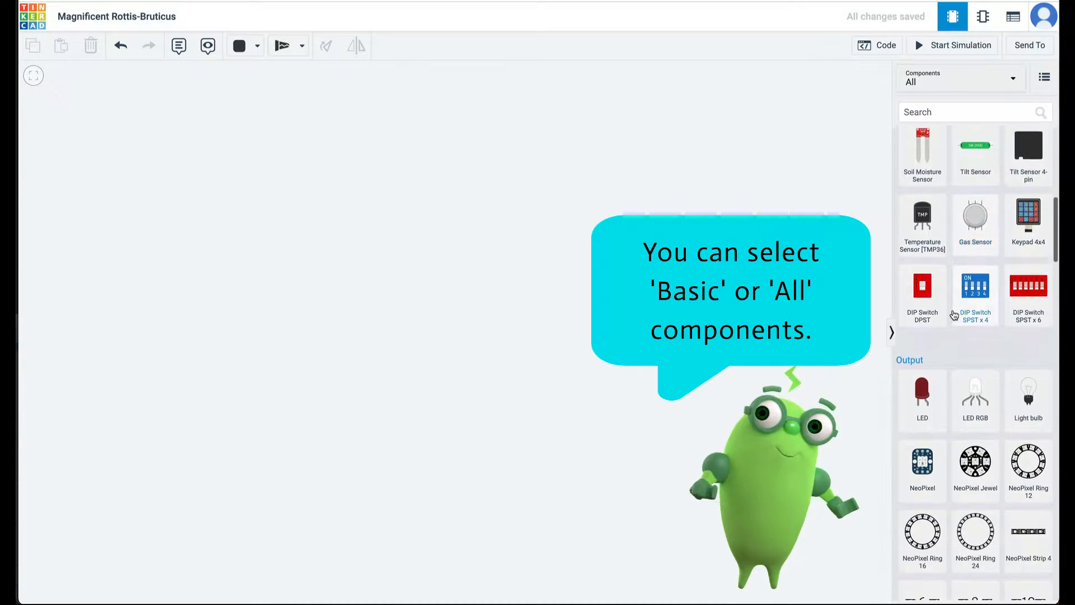
{"action": "scroll", "coordinate": [955, 314], "scroll_direction": "down", "scroll_amount": 6}
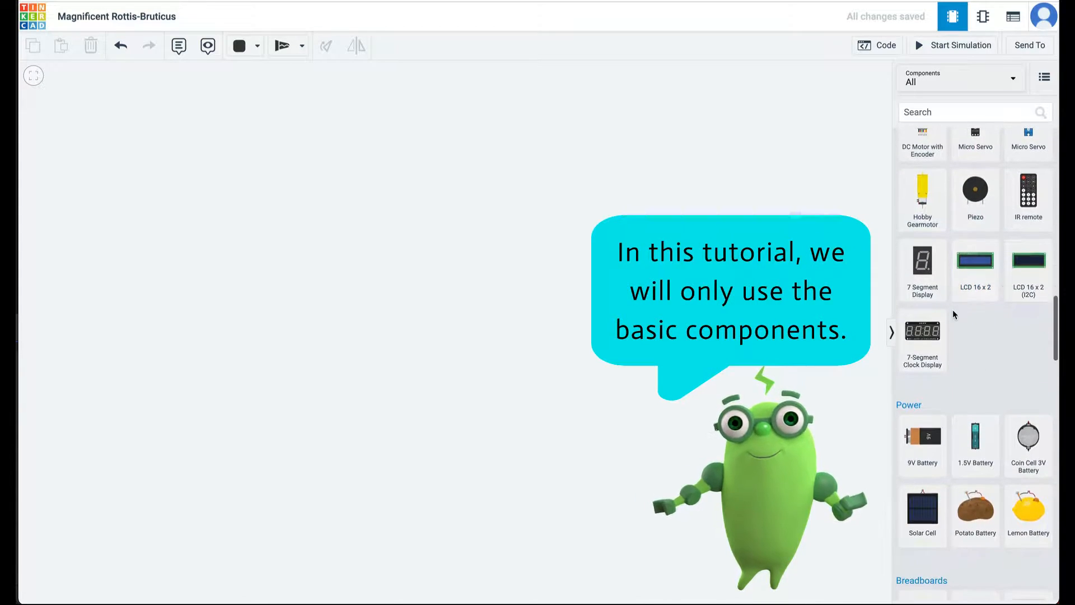
{"action": "left_click", "coordinate": [947, 85]}
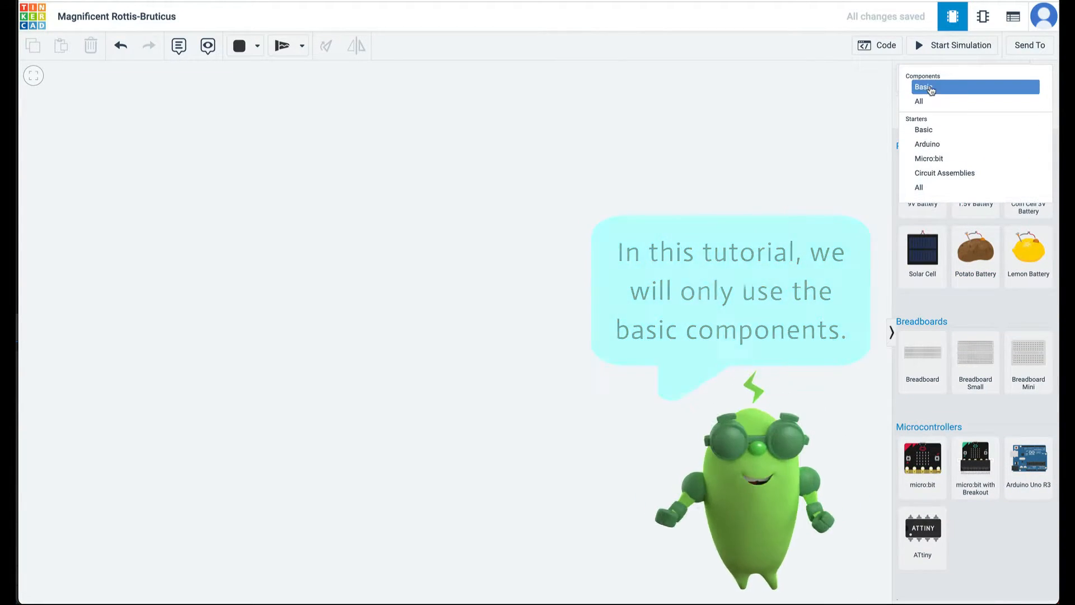
{"action": "left_click", "coordinate": [934, 86]}
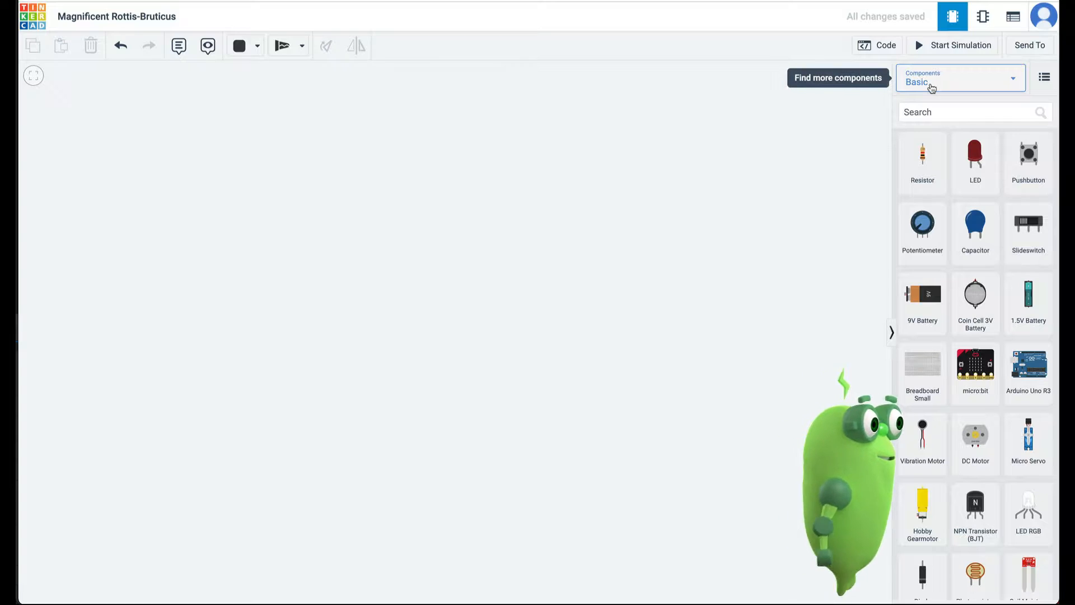
Place a 9V battery, a 1.5V battery, an LED and a slideswitch on the empty workspace
{"action": "left_click_drag", "start_coordinate": [923, 294], "coordinate": [387, 310]}
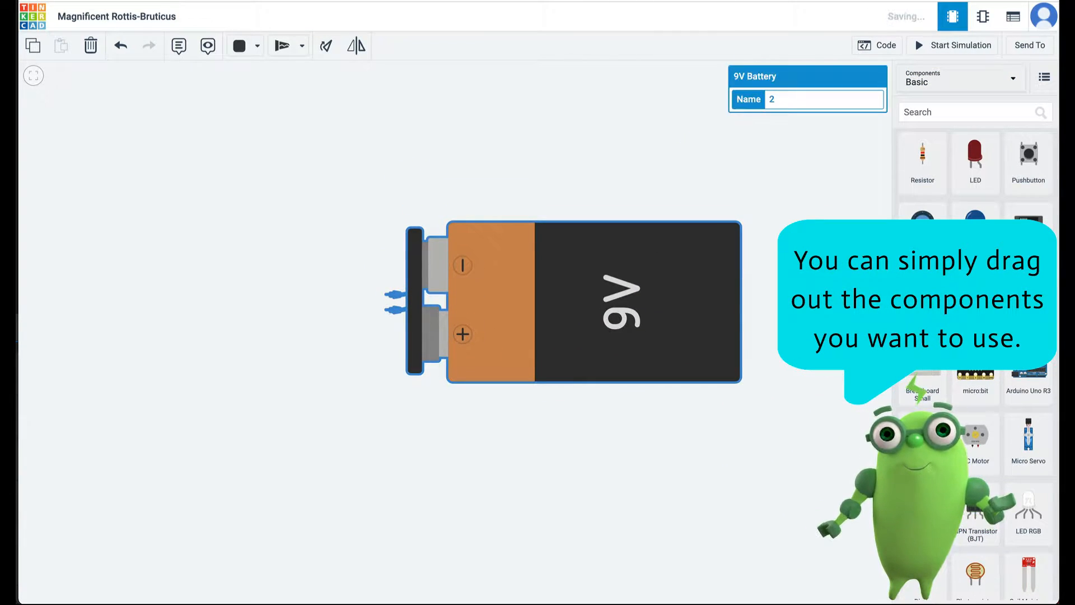
{"action": "left_click_drag", "start_coordinate": [1029, 297], "coordinate": [291, 207]}
{"action": "left_click_drag", "start_coordinate": [975, 157], "coordinate": [282, 121]}
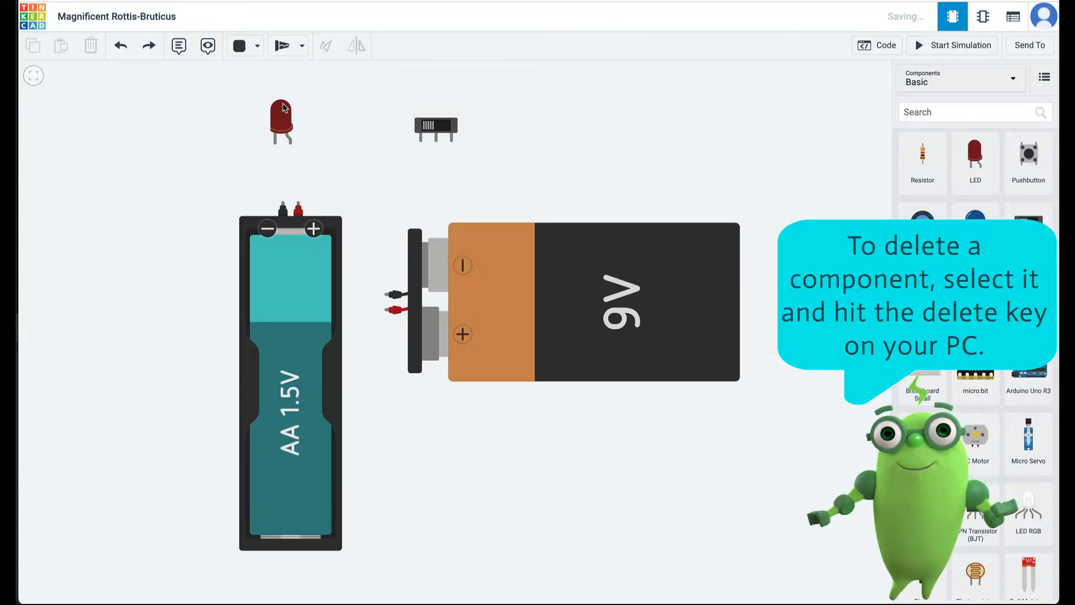
Delete the LED and the 1.5V battery from the workspace
{"action": "left_click", "coordinate": [283, 112]}
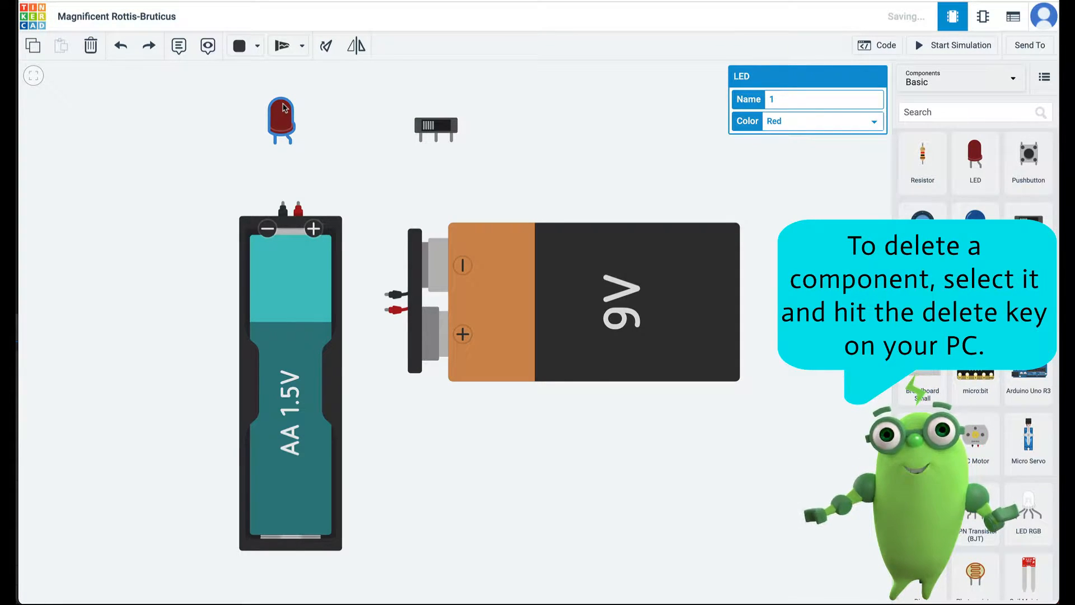
{"action": "key", "text": "Delete"}
{"action": "left_click", "coordinate": [299, 214]}
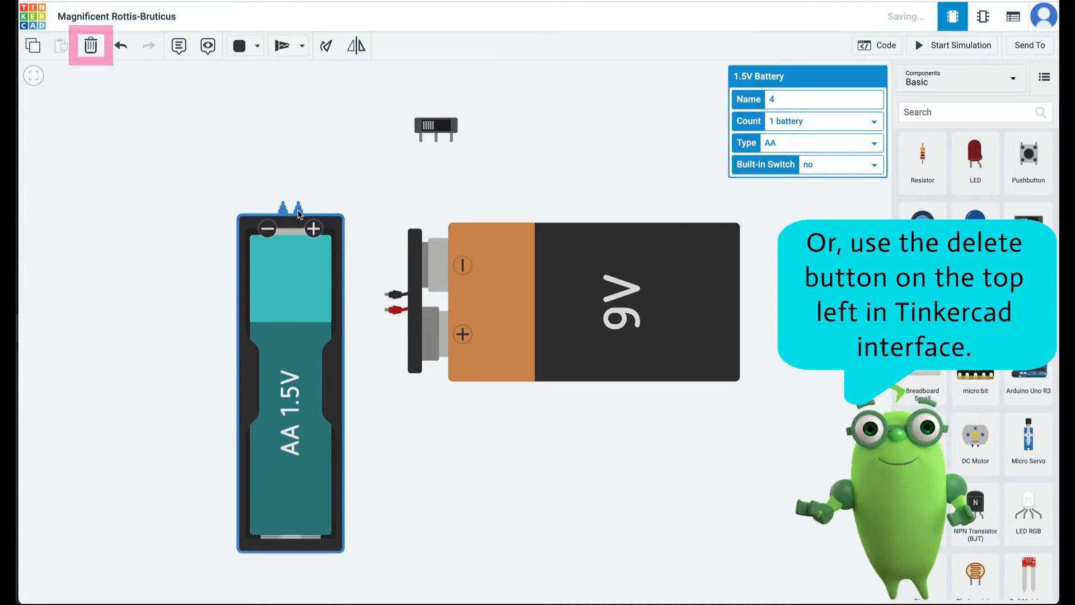
{"action": "left_click", "coordinate": [92, 44]}
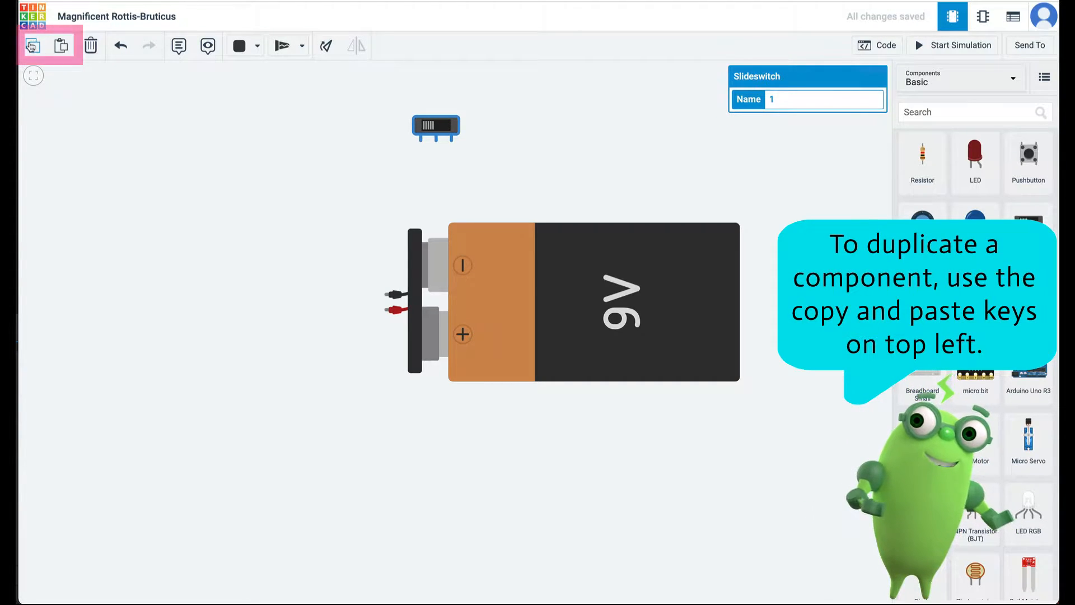
Copy and paste the slideswitch, and move the original to the upper left of the 9V battery
{"action": "left_click", "coordinate": [31, 47]}
{"action": "left_click", "coordinate": [67, 48]}
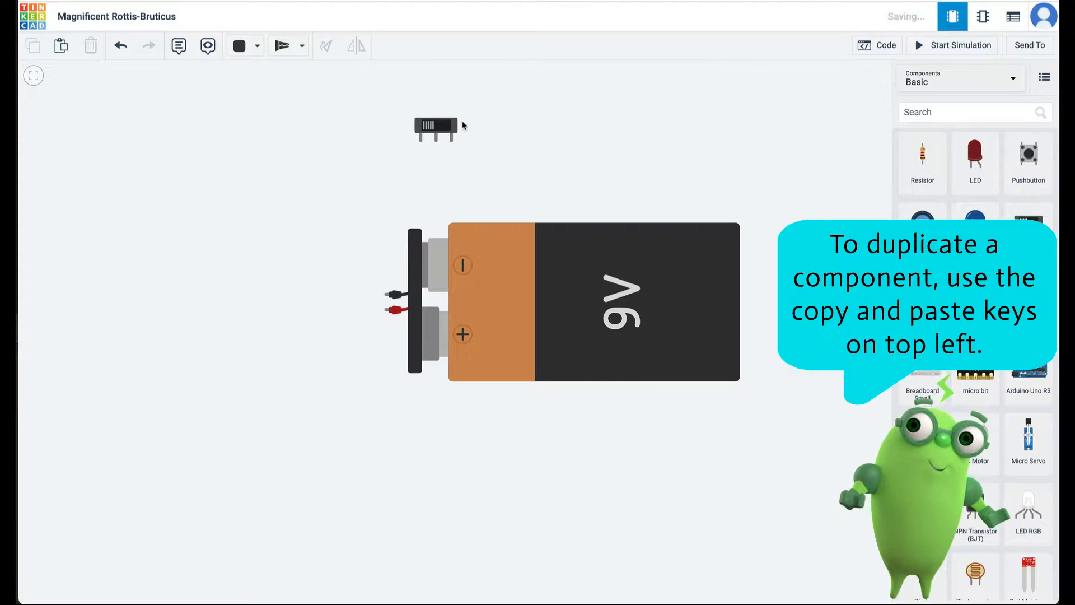
{"action": "left_click", "coordinate": [452, 126]}
{"action": "left_click_drag", "start_coordinate": [452, 126], "coordinate": [255, 117]}
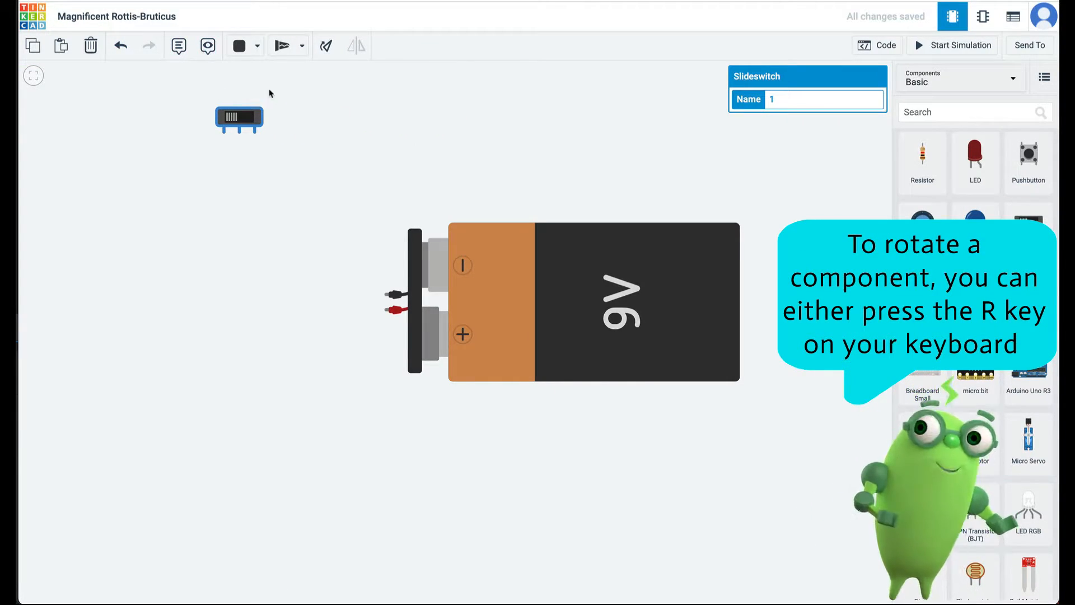
Rotate the slideswitch through a full turn back to its upright orientation and deselect it
{"action": "left_click", "coordinate": [327, 47]}
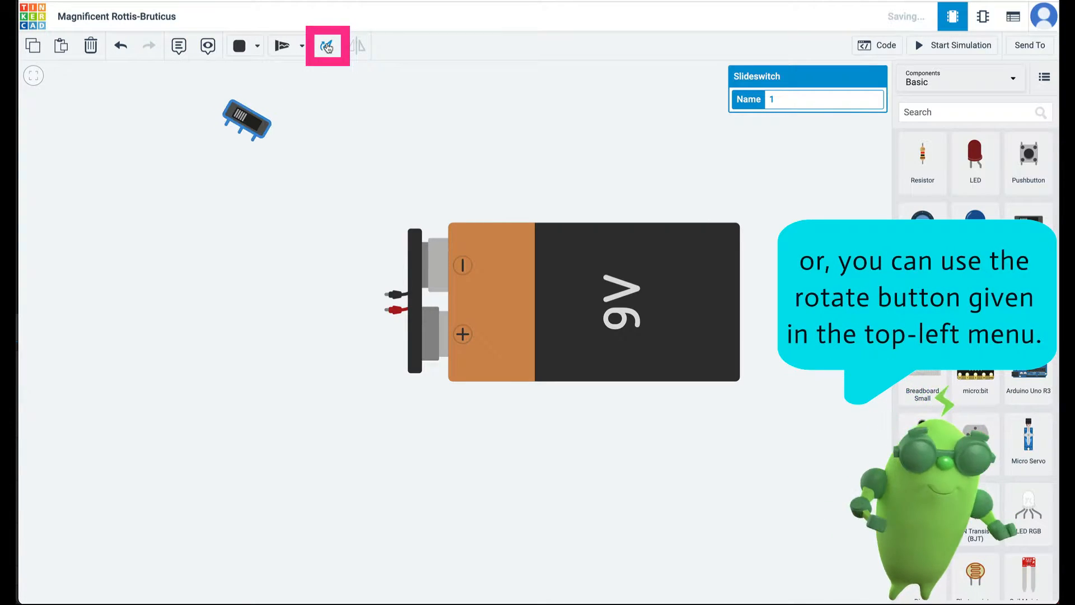
{"action": "left_click", "coordinate": [328, 47]}
{"action": "left_click", "coordinate": [328, 47]}
{"action": "left_click", "coordinate": [328, 47]}
{"action": "left_click", "coordinate": [328, 47]}
{"action": "left_click", "coordinate": [328, 47]}
{"action": "left_click", "coordinate": [328, 47]}
{"action": "left_click", "coordinate": [328, 47]}
{"action": "left_click", "coordinate": [328, 47]}
{"action": "left_click", "coordinate": [251, 160]}
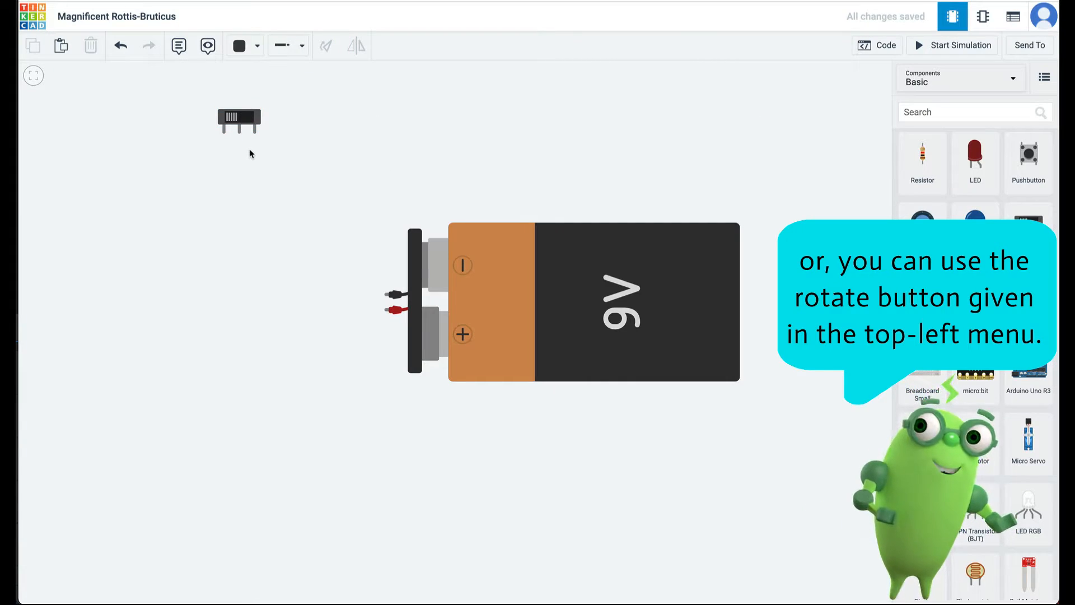
Wire the slideswitch's right pin to the 9V battery's negative terminal, and adjust the bend so both segments run straight
{"action": "left_click_drag", "start_coordinate": [254, 134], "coordinate": [253, 286]}
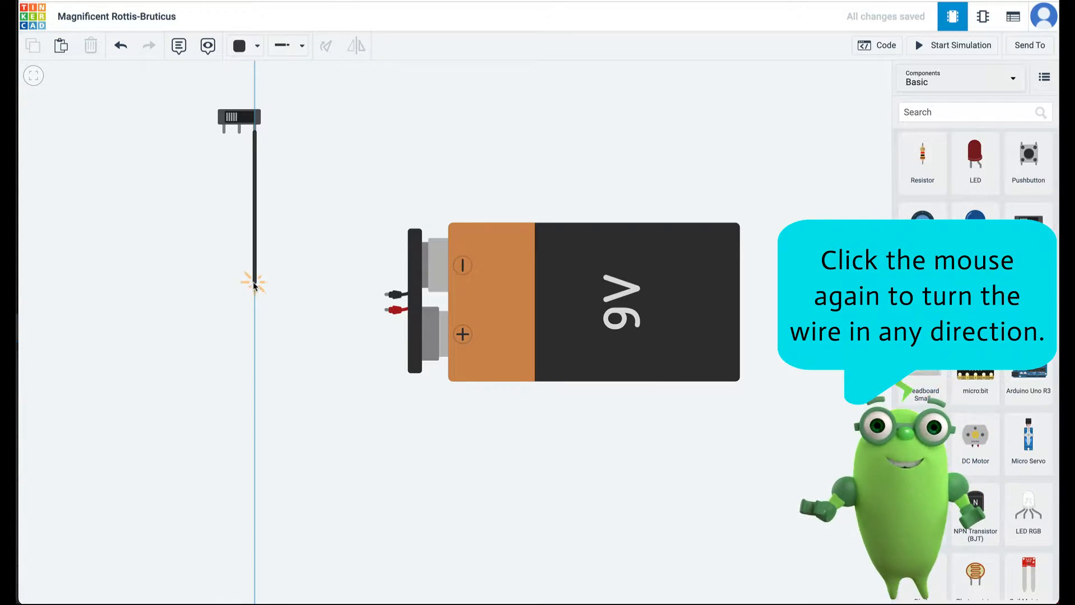
{"action": "left_click", "coordinate": [254, 285]}
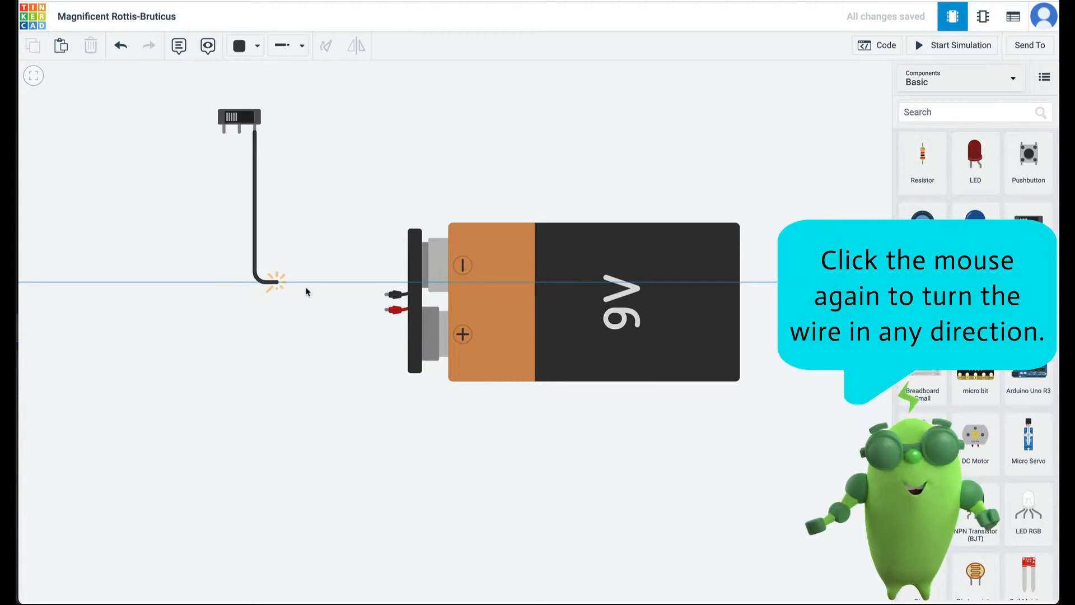
{"action": "left_click", "coordinate": [386, 295]}
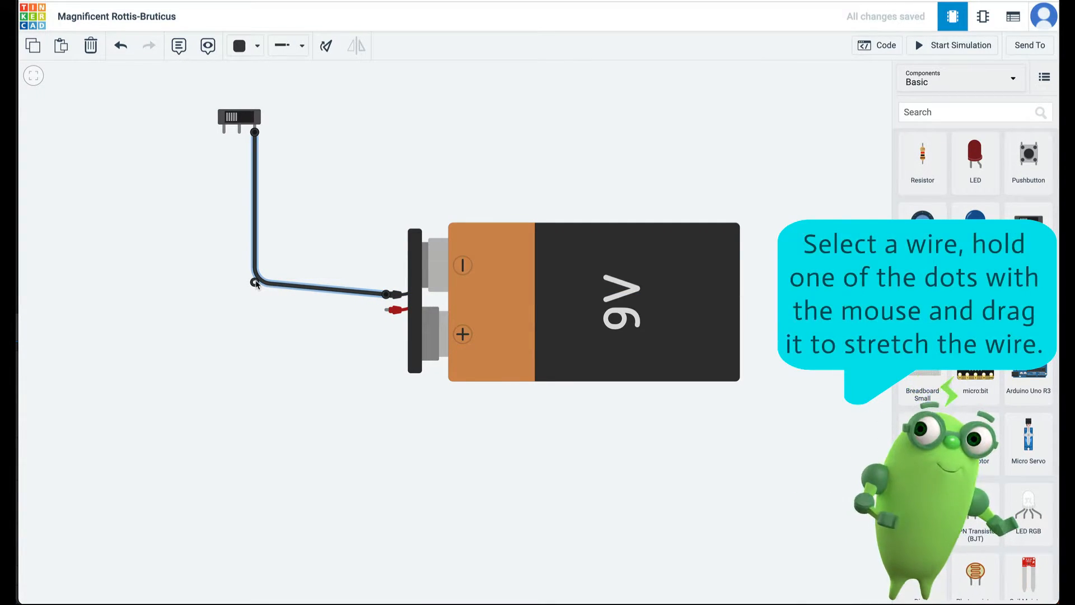
{"action": "mouse_move", "coordinate": [255, 283]}
{"action": "left_mouse_down"}
{"action": "mouse_move", "coordinate": [255, 362]}
{"action": "mouse_move", "coordinate": [242, 236]}
{"action": "mouse_move", "coordinate": [265, 320]}
{"action": "mouse_move", "coordinate": [369, 292]}
{"action": "mouse_move", "coordinate": [201, 286]}
{"action": "mouse_move", "coordinate": [379, 229]}
{"action": "mouse_move", "coordinate": [310, 307]}
{"action": "mouse_move", "coordinate": [255, 295]}
{"action": "left_mouse_up"}
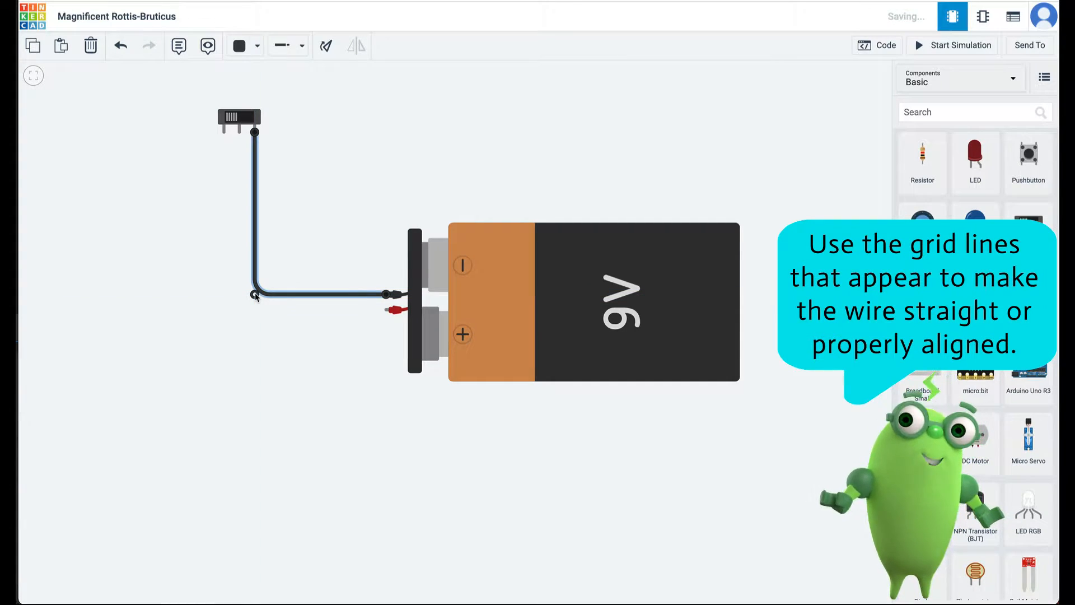
{"action": "left_click", "coordinate": [304, 340]}
Recolour the wire between the slideswitch and the 9V battery first to red and then to turquoise
{"action": "left_click", "coordinate": [303, 294]}
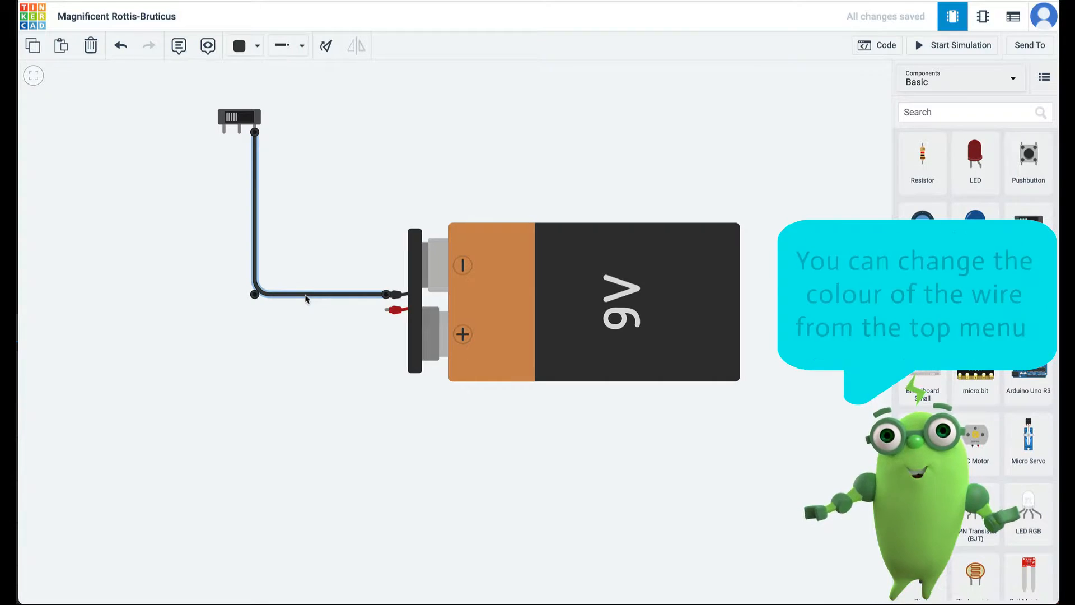
{"action": "left_click", "coordinate": [258, 47]}
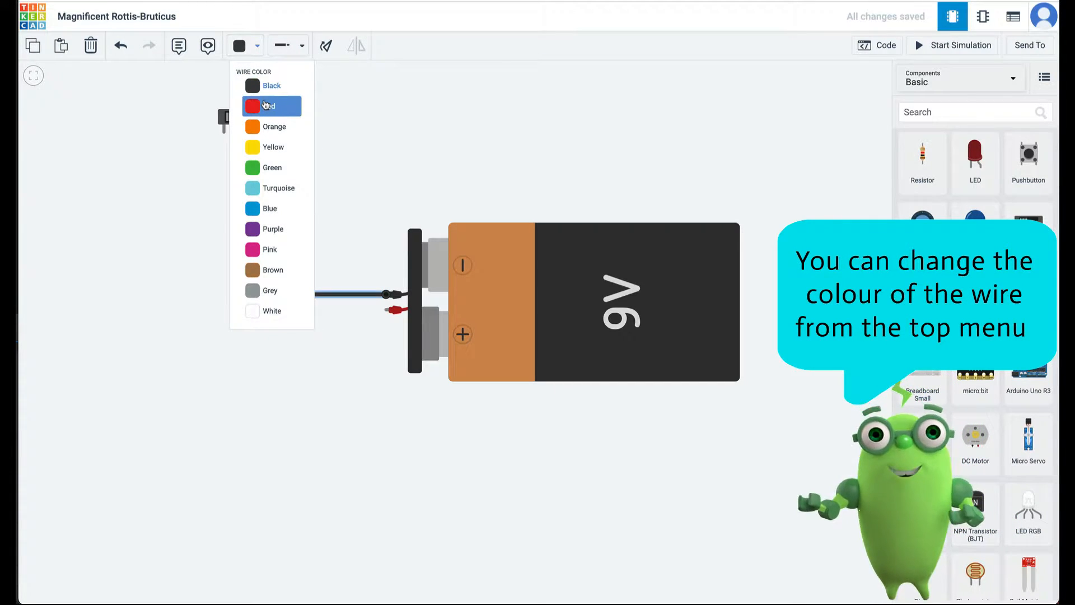
{"action": "left_click", "coordinate": [263, 105]}
{"action": "left_click", "coordinate": [258, 46]}
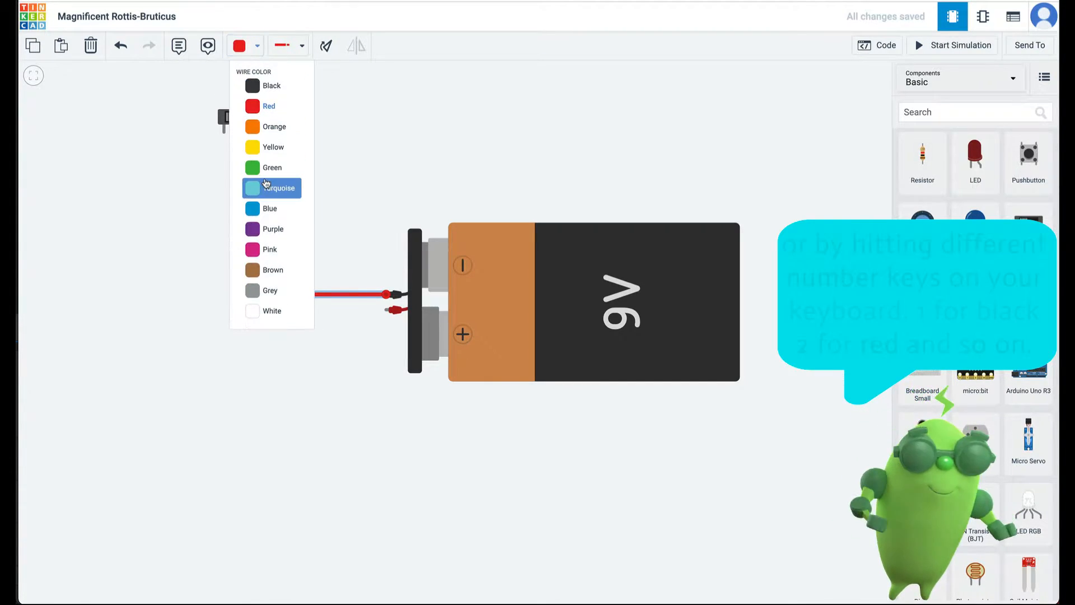
{"action": "left_click", "coordinate": [277, 185]}
{"action": "left_click", "coordinate": [285, 360]}
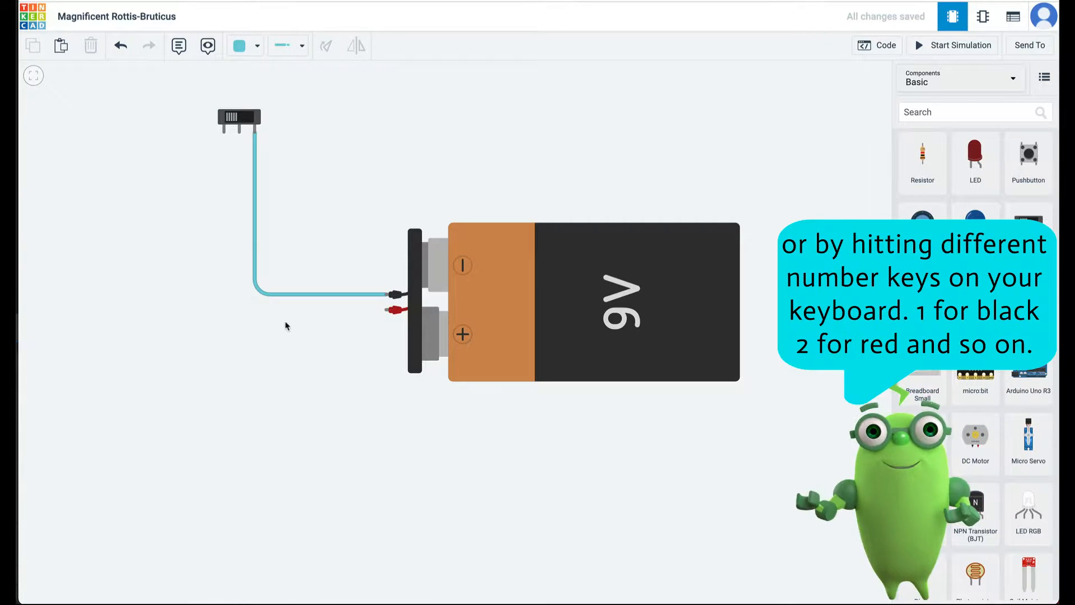
Set the wire's colour to black and its type to Alligator
{"action": "left_click", "coordinate": [259, 46]}
{"action": "left_click", "coordinate": [257, 83]}
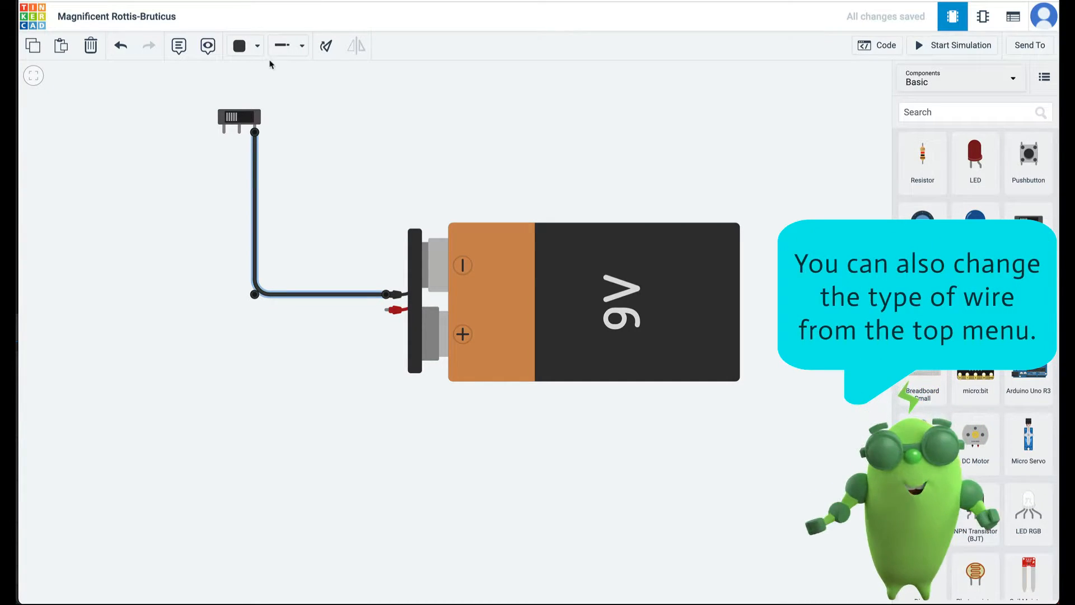
{"action": "left_click", "coordinate": [303, 47]}
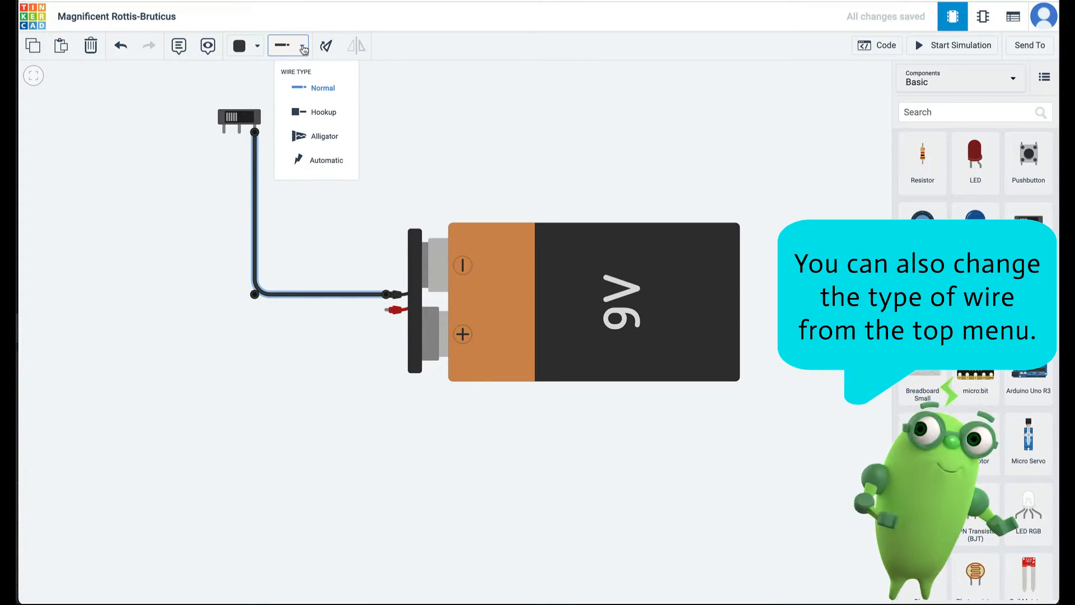
{"action": "left_click", "coordinate": [339, 138]}
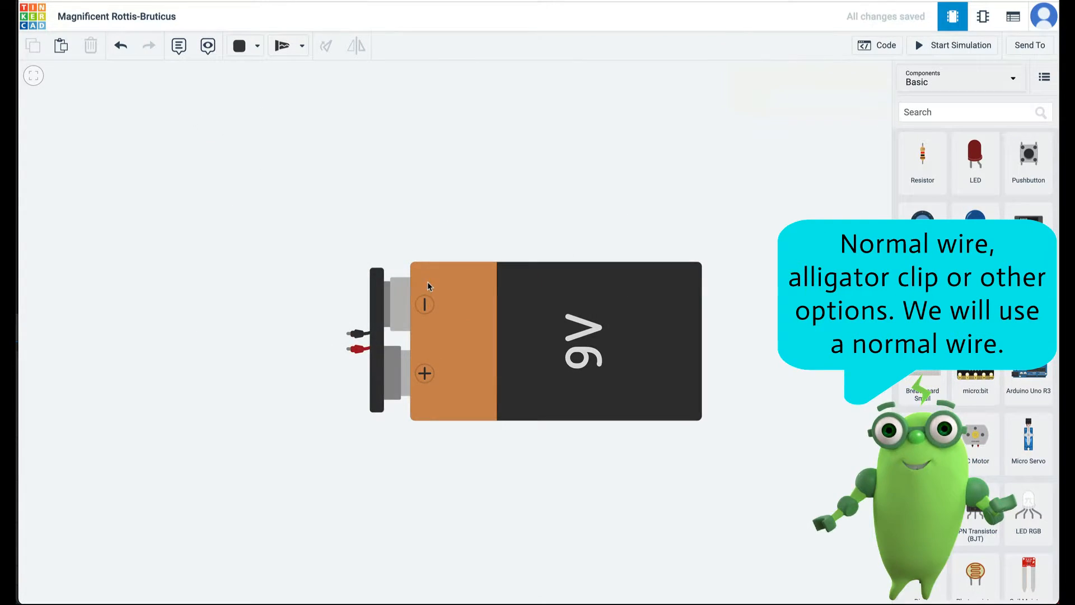
Delete the 9V battery to clear the workspace
{"action": "left_click", "coordinate": [428, 285]}
{"action": "key", "text": "Delete"}
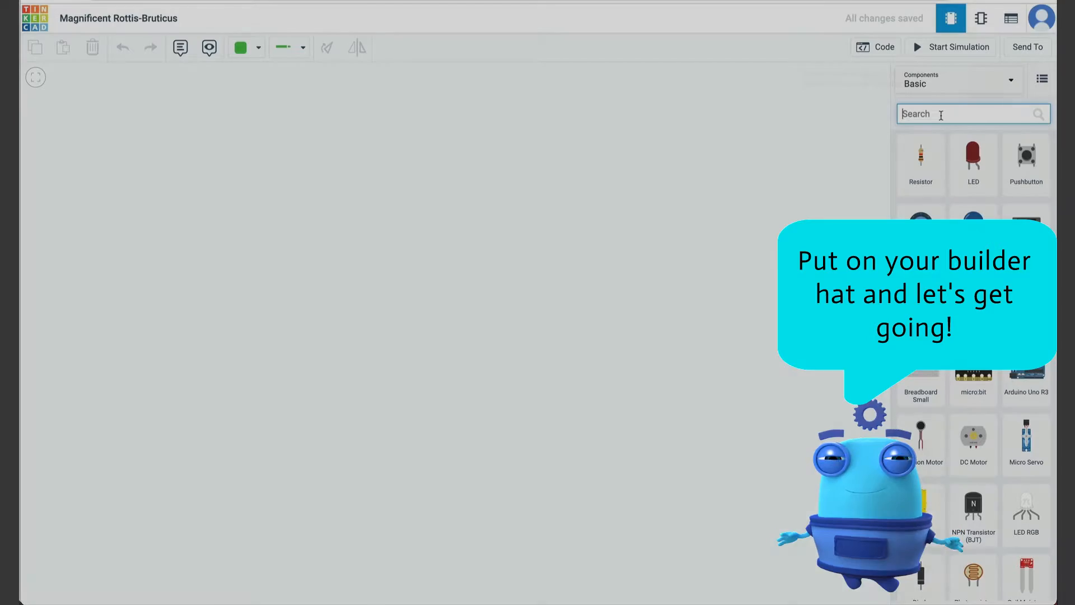
Search the components for "battery" and place a 1.5V AA battery on the workspace
{"action": "type", "text": "battery"}
{"action": "left_click", "coordinate": [1030, 209]}
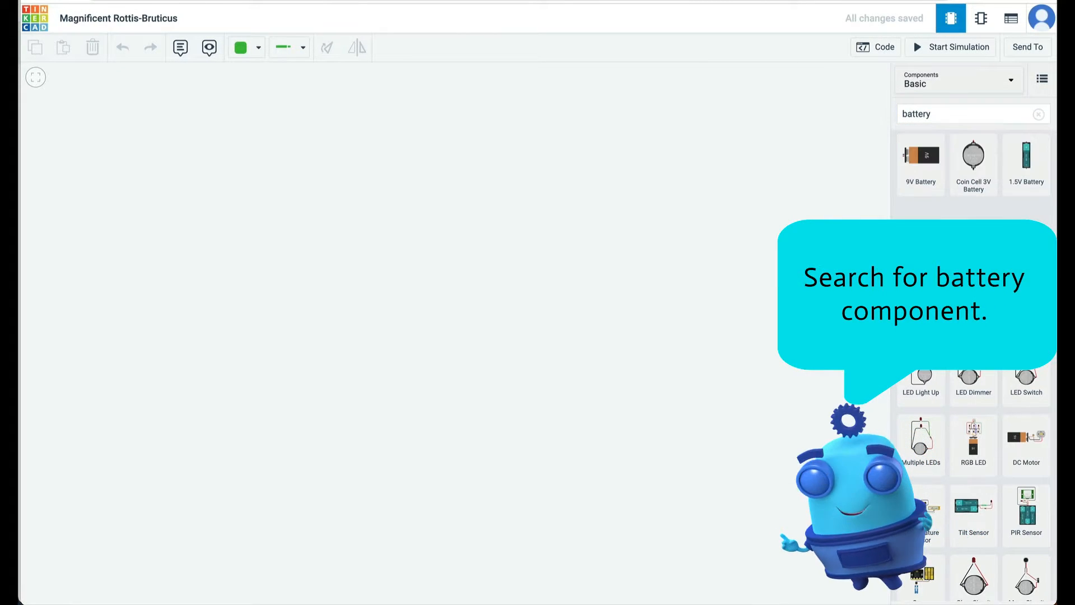
{"action": "left_click_drag", "start_coordinate": [1030, 163], "coordinate": [254, 195]}
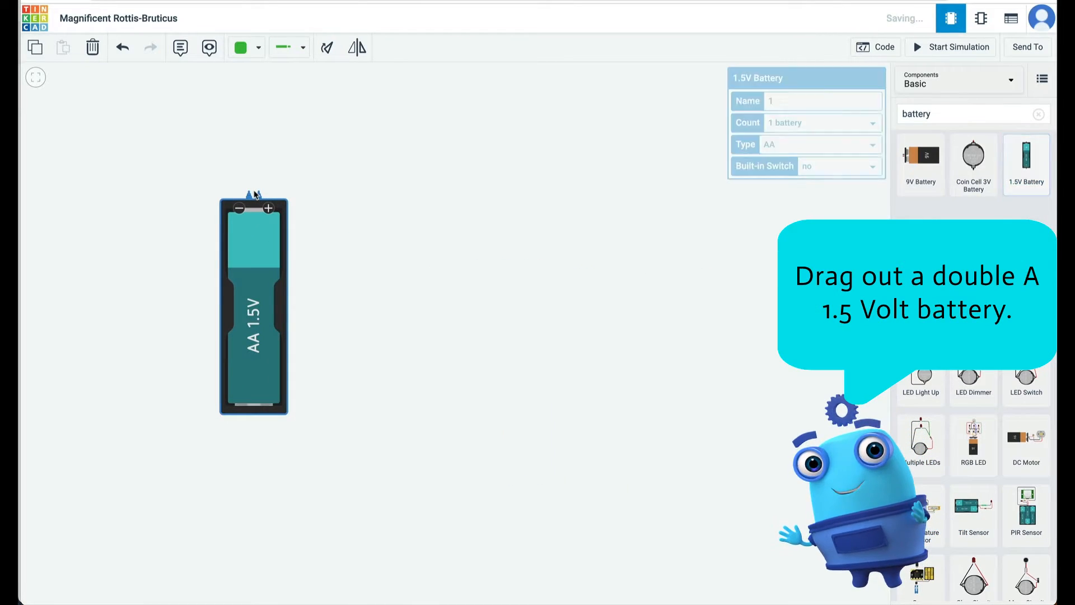
Turn the 1.5V battery horizontal with its terminals facing right, reposition it, and set its count to 2 batteries
{"action": "key", "text": "r"}
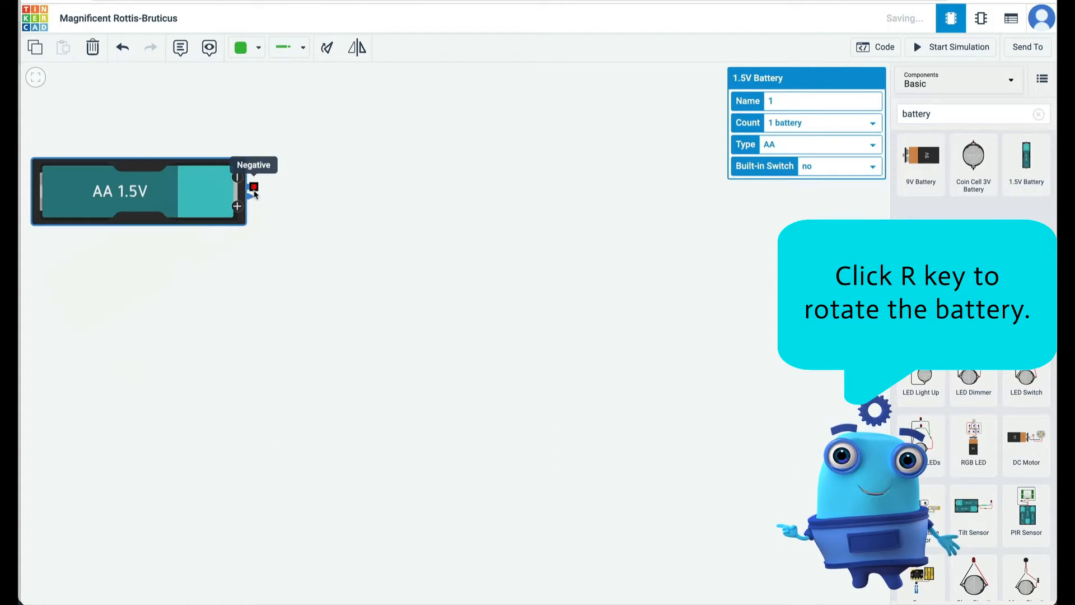
{"action": "left_click_drag", "start_coordinate": [212, 200], "coordinate": [344, 243]}
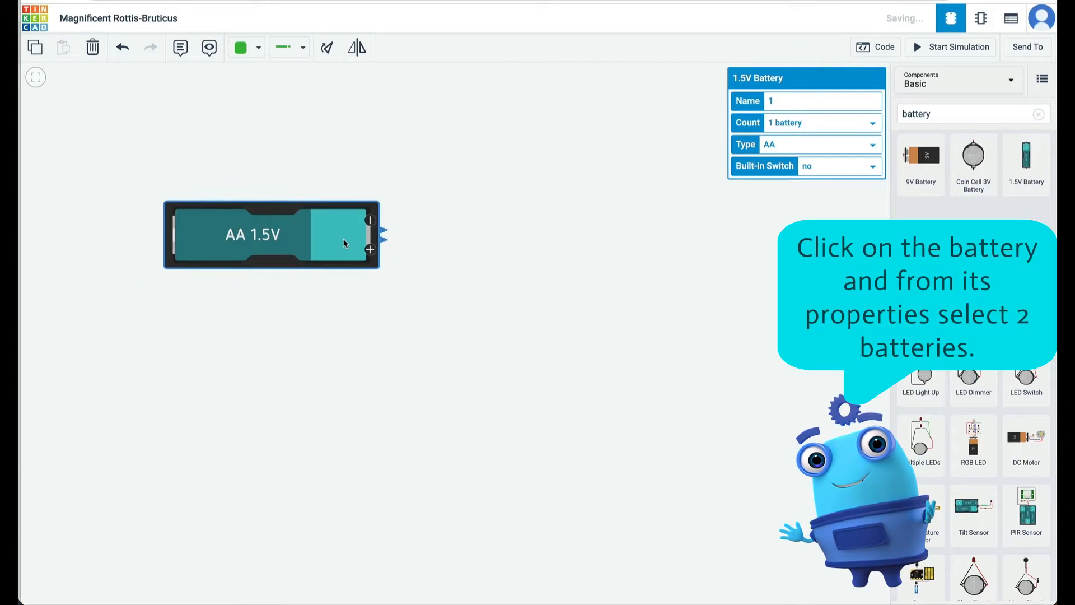
{"action": "left_click", "coordinate": [786, 121]}
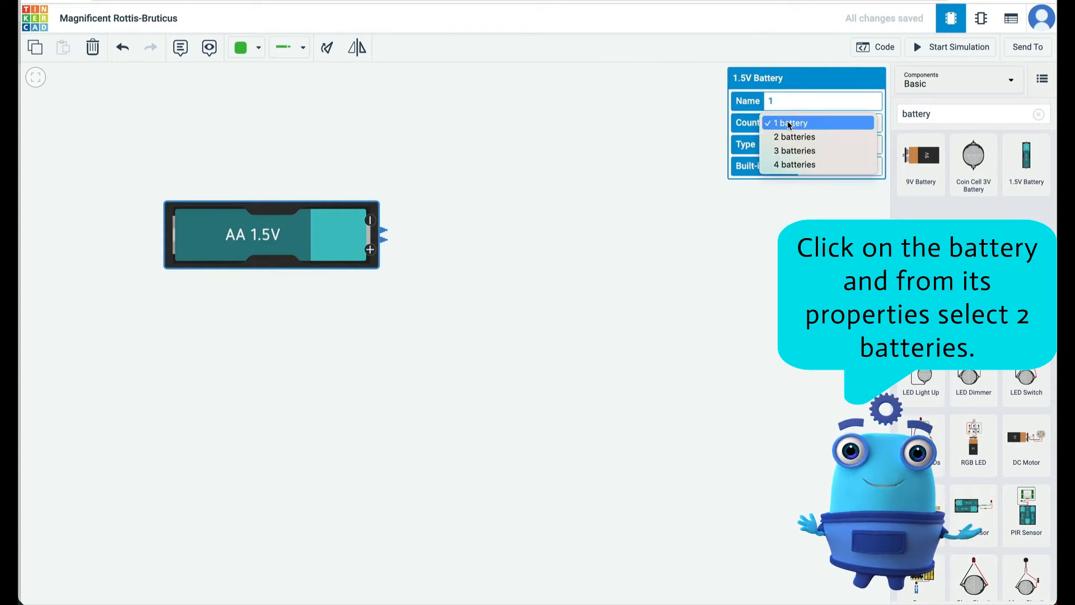
{"action": "left_click", "coordinate": [790, 137]}
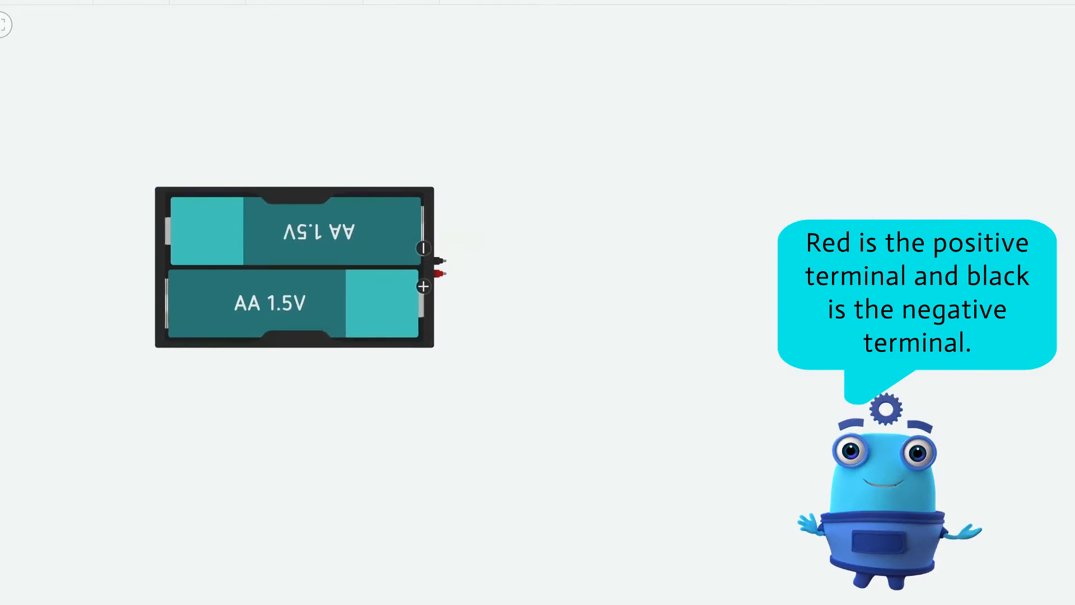
Search the components for "bulb" and place a light bulb to the upper right of the battery pack
{"action": "left_click", "coordinate": [973, 109]}
{"action": "type", "text": "bulb"}
{"action": "left_click_drag", "start_coordinate": [968, 200], "coordinate": [530, 239]}
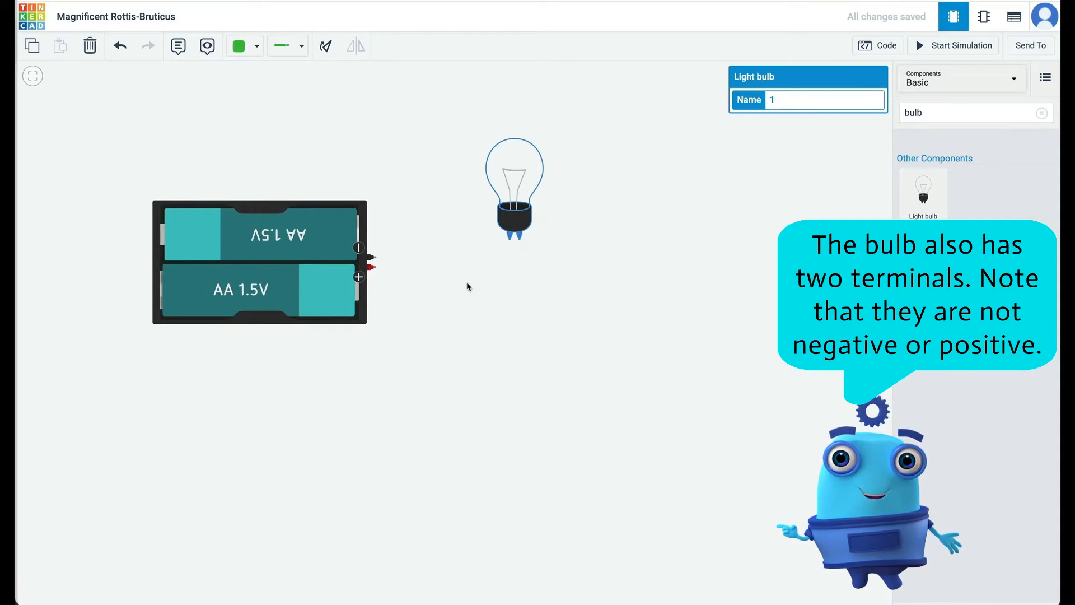
Wire the battery pack's negative terminal to the bulb's left terminal in black and its positive terminal to the right one in red
{"action": "mouse_move", "coordinate": [375, 262]}
{"action": "left_mouse_down"}
{"action": "mouse_move", "coordinate": [504, 260]}
{"action": "mouse_move", "coordinate": [509, 239]}
{"action": "mouse_move", "coordinate": [509, 257]}
{"action": "left_mouse_up"}
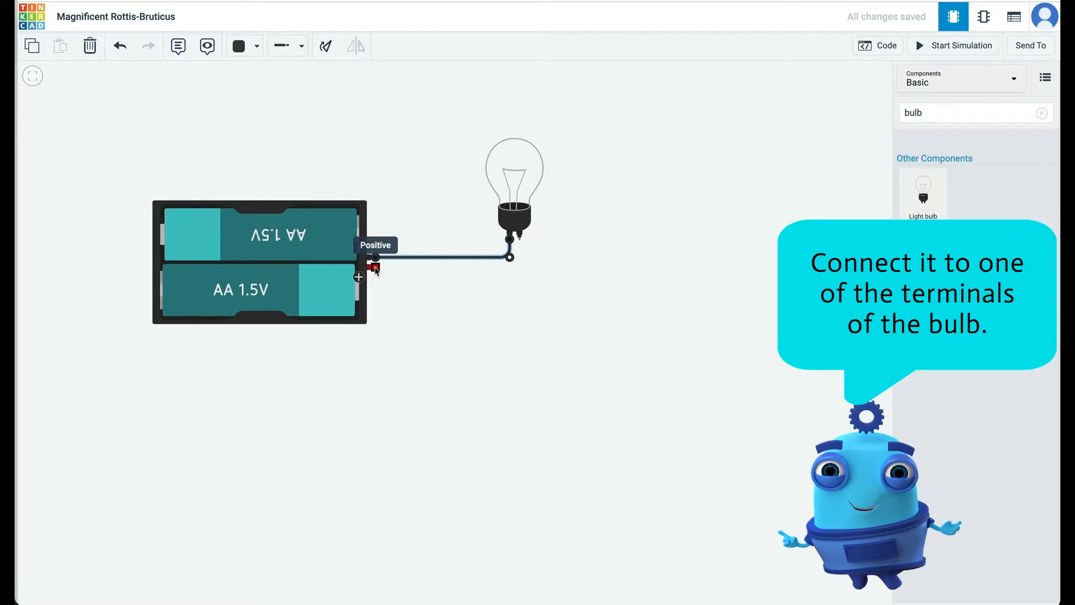
{"action": "left_click_drag", "start_coordinate": [375, 267], "coordinate": [519, 267]}
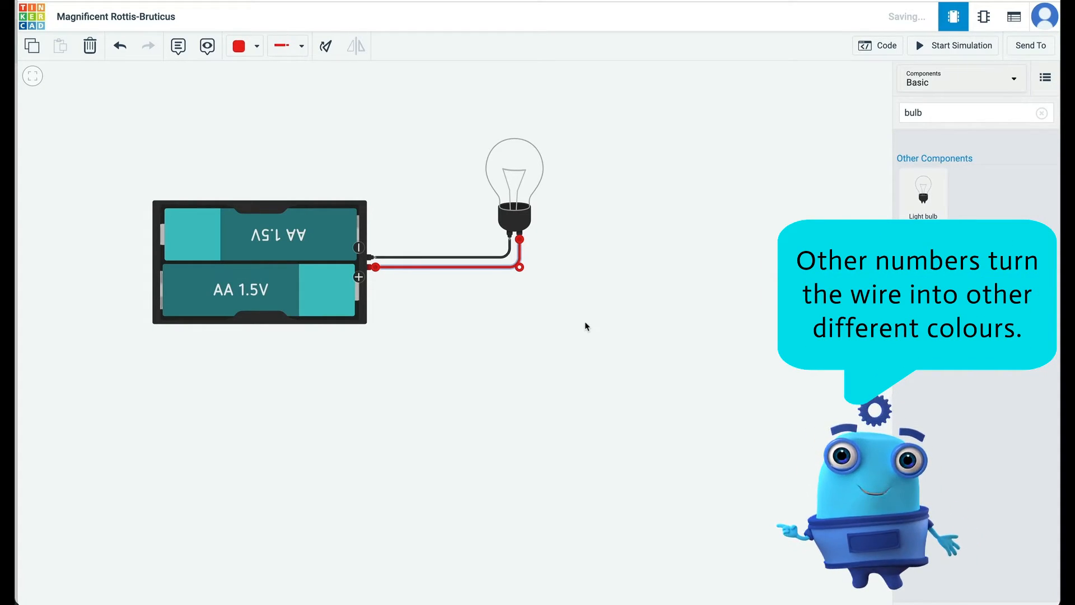
Run the simulation of the battery and bulb circuit, and stop it after watching the bulb
{"action": "left_click", "coordinate": [588, 328]}
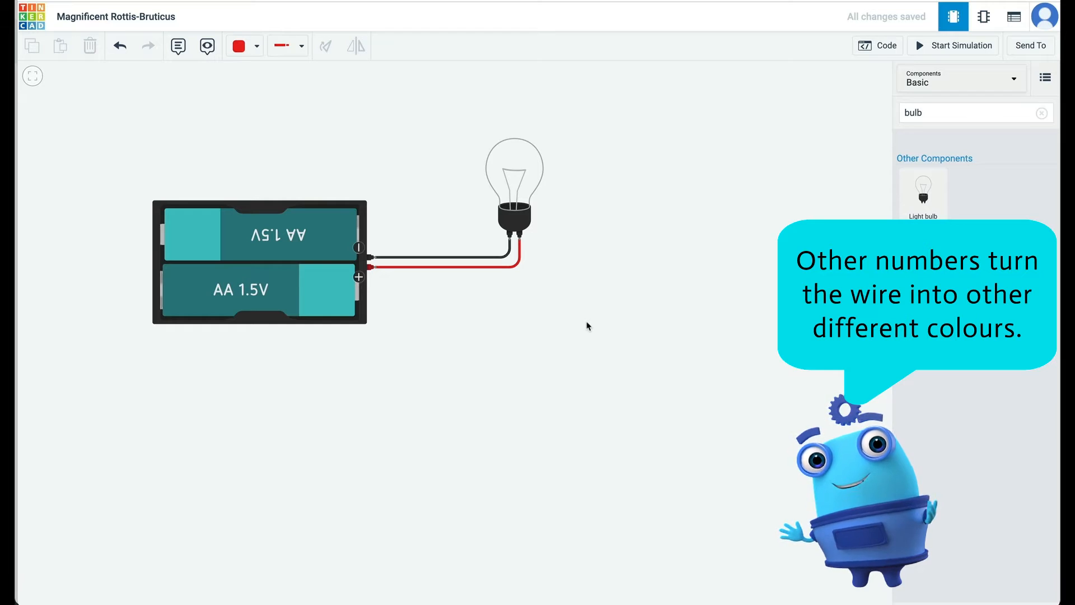
{"action": "left_click", "coordinate": [922, 47]}
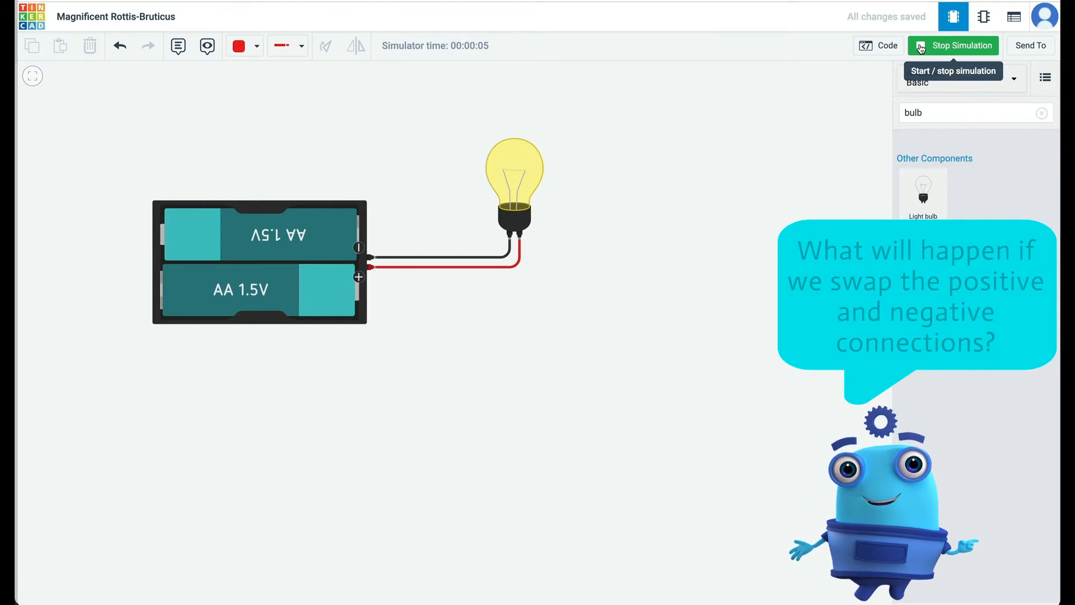
{"action": "left_click", "coordinate": [922, 47]}
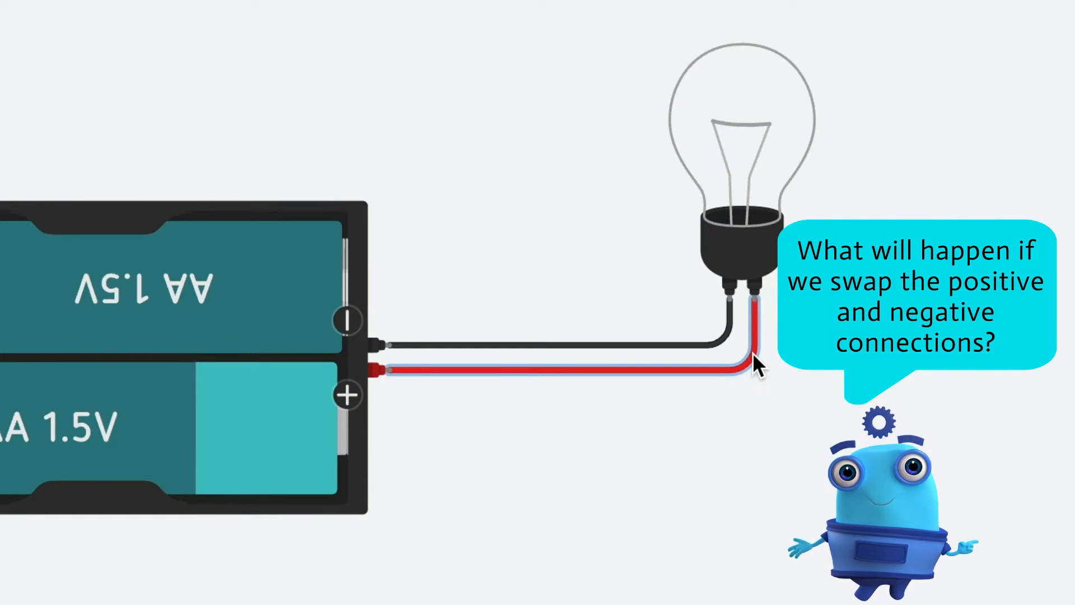
Delete the red wire and move the black wire's bulb end to the bulb's right terminal
{"action": "key", "text": "Delete"}
{"action": "left_click", "coordinate": [727, 328]}
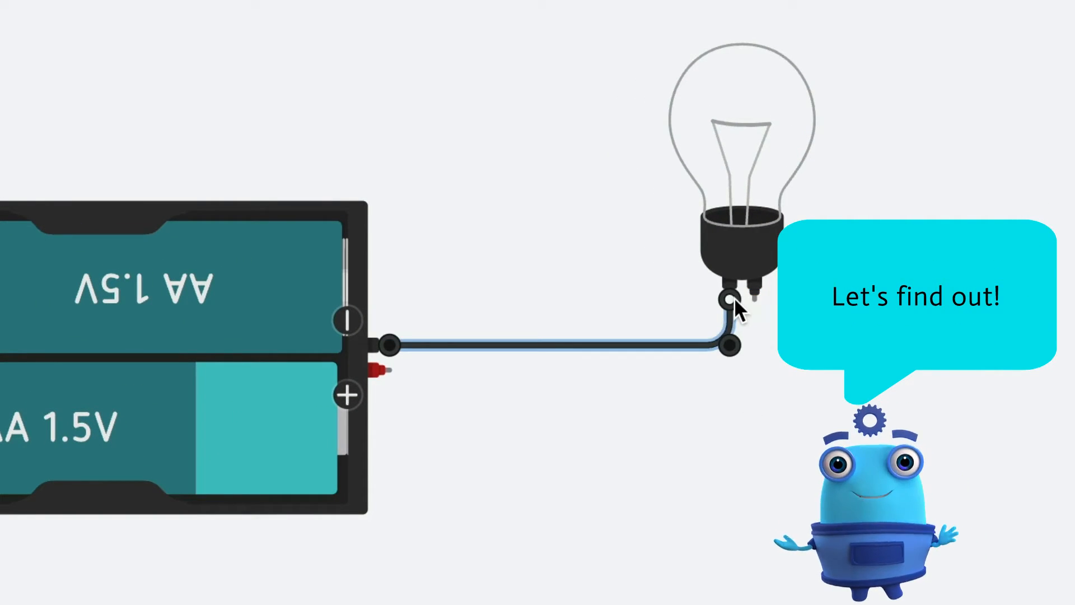
{"action": "left_click_drag", "start_coordinate": [737, 297], "coordinate": [760, 297]}
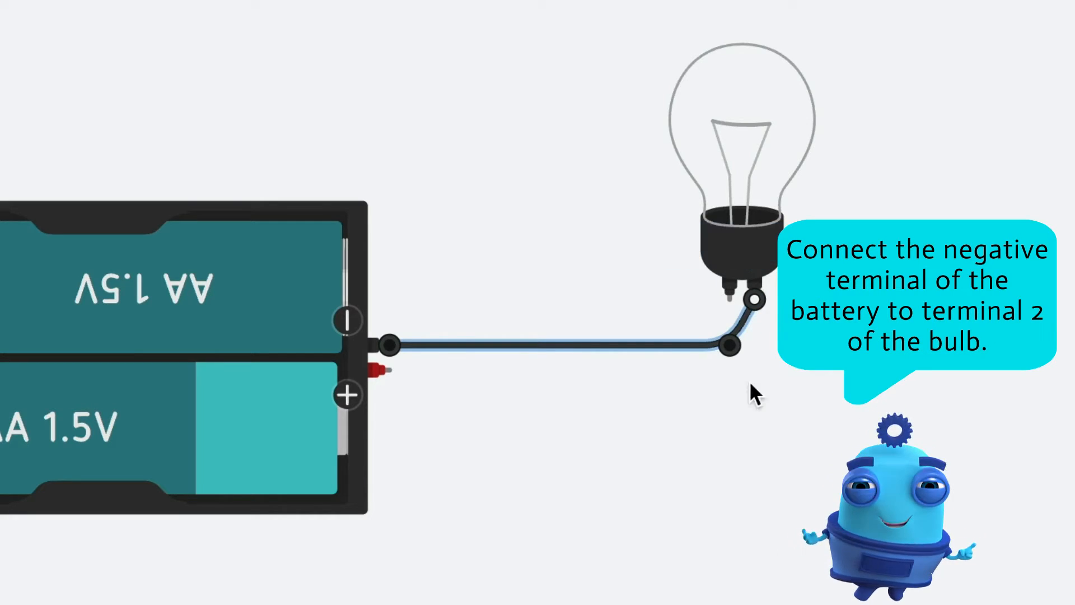
Wire the battery pack's positive terminal to the bulb's left terminal in red and square up the bends of both wires
{"action": "left_click", "coordinate": [388, 369]}
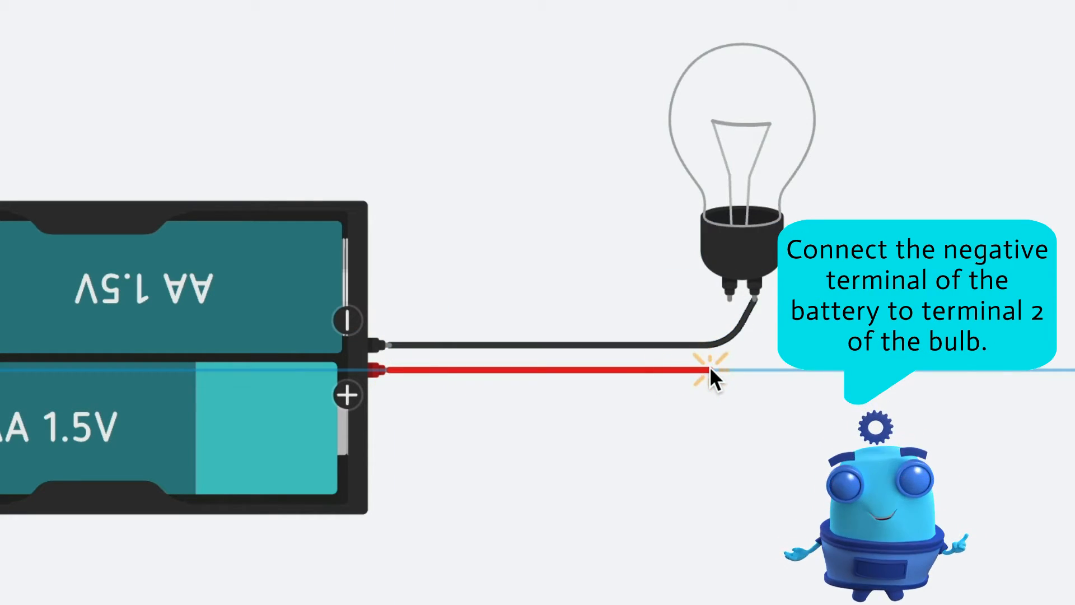
{"action": "left_click", "coordinate": [710, 367]}
{"action": "left_click", "coordinate": [731, 300]}
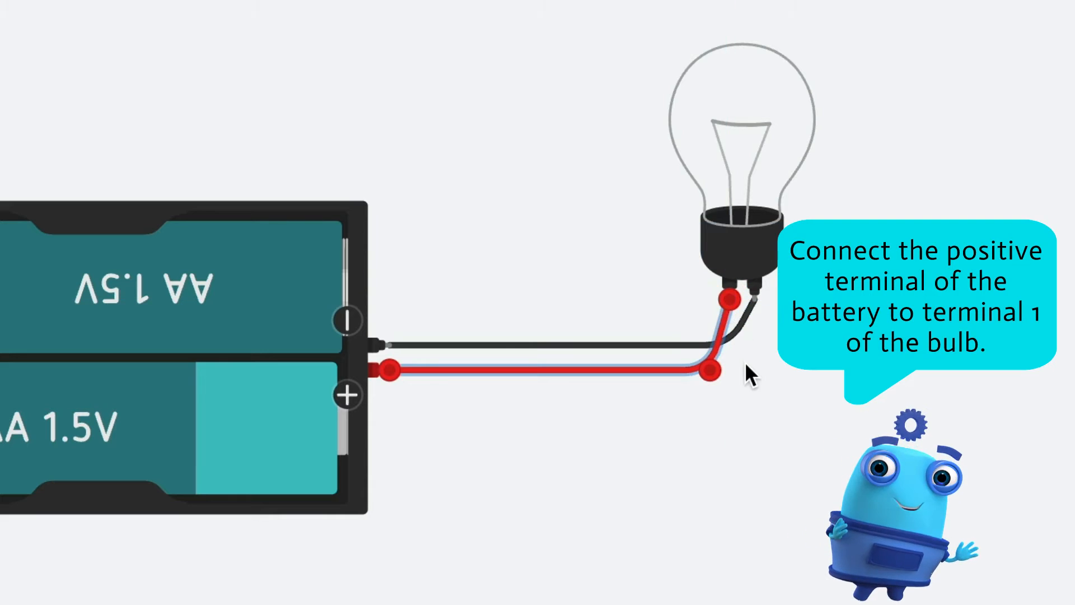
{"action": "left_click_drag", "start_coordinate": [711, 365], "coordinate": [764, 335]}
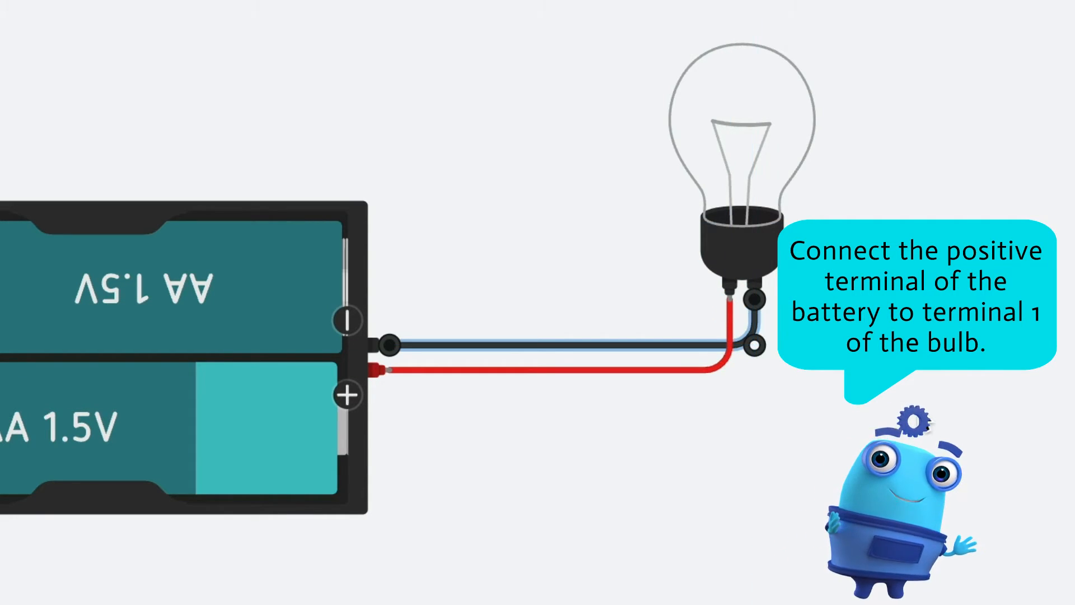
Run the simulation with the swapped bulb connections and stop it again
{"action": "left_click", "coordinate": [922, 46]}
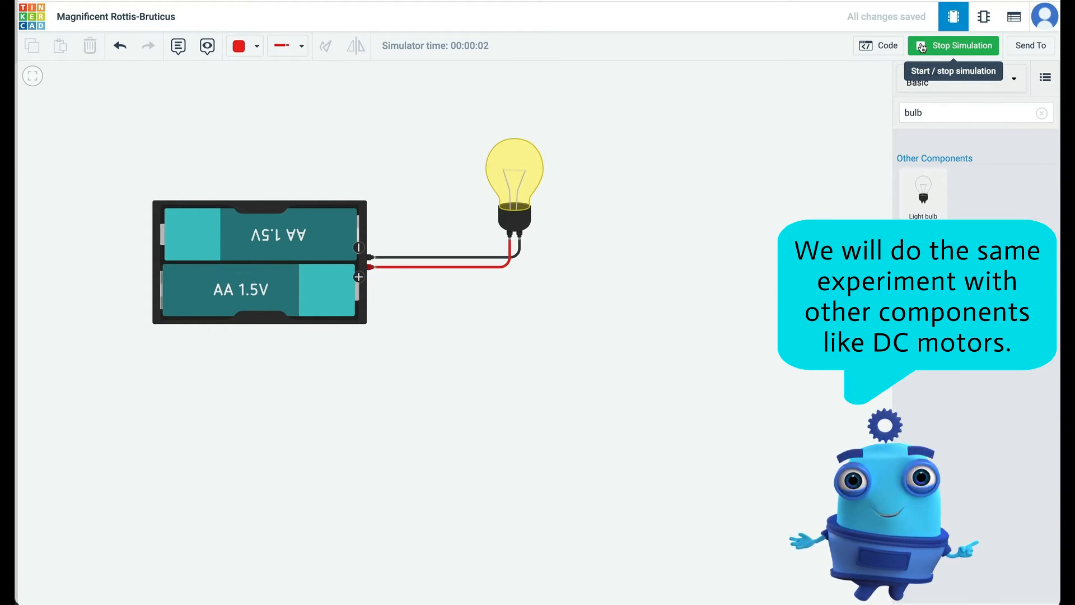
{"action": "left_click", "coordinate": [922, 48]}
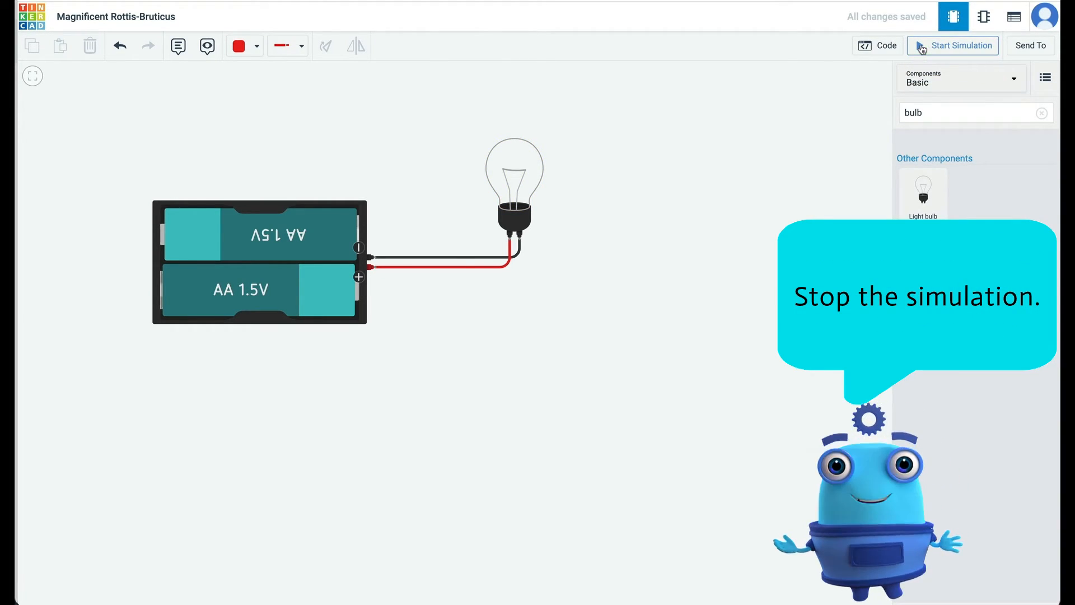
{"action": "left_click", "coordinate": [515, 175]}
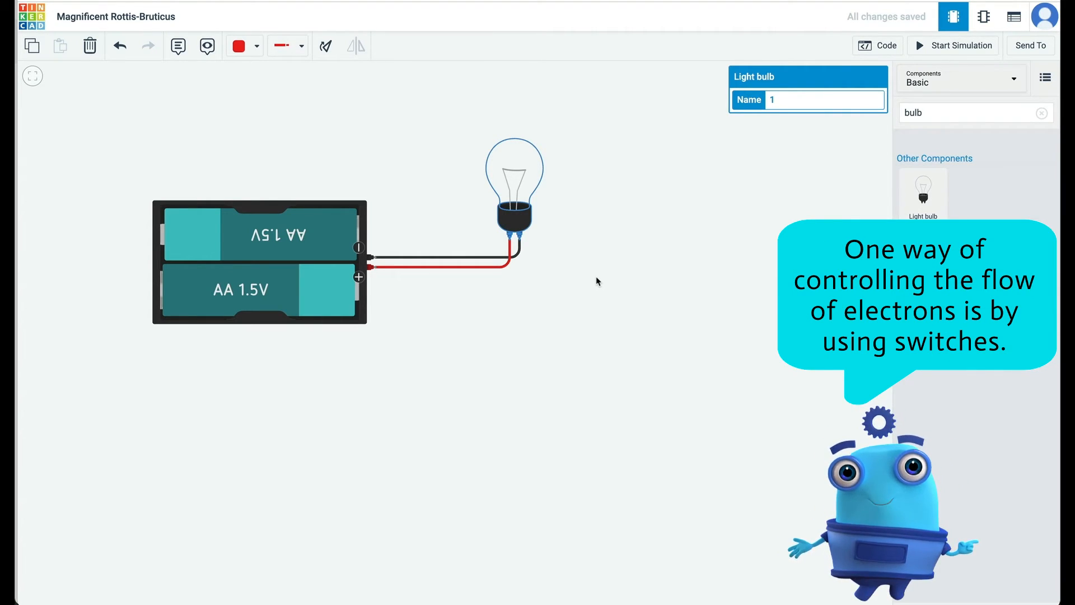
Delete the red wire and move the black wire back to the bulb's left terminal with a square bend
{"action": "left_click", "coordinate": [510, 263]}
{"action": "key", "text": "Delete"}
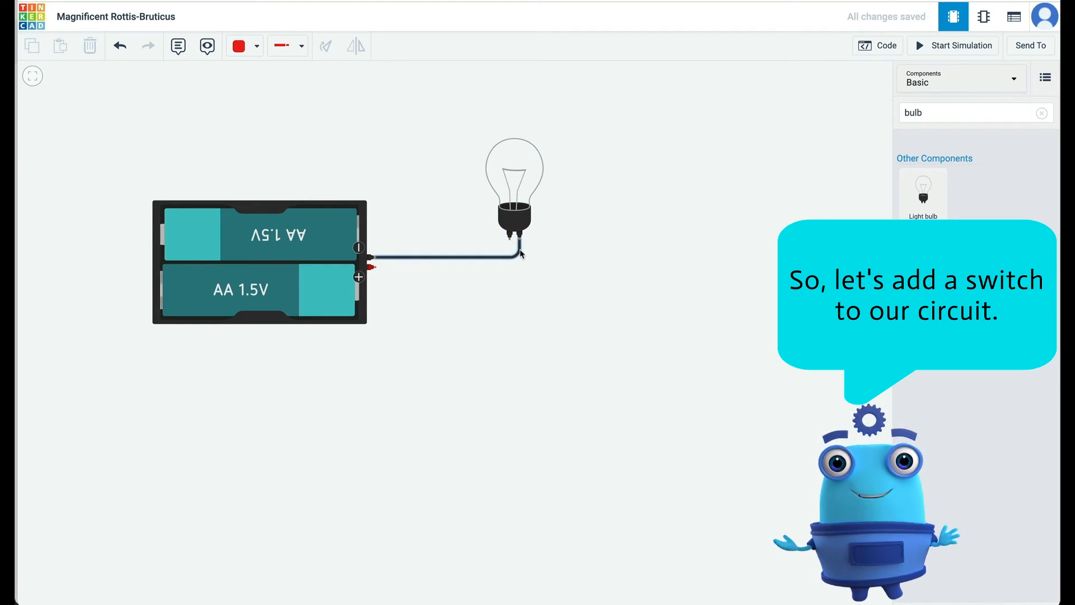
{"action": "left_click", "coordinate": [520, 253]}
{"action": "left_click_drag", "start_coordinate": [521, 253], "coordinate": [510, 257]}
Search the components for "switch" and place a slideswitch on the workspace to the right of the bulb
{"action": "double_click", "coordinate": [913, 112]}
{"action": "type", "text": "switch"}
{"action": "left_click", "coordinate": [930, 147]}
{"action": "left_click_drag", "start_coordinate": [976, 163], "coordinate": [624, 259]}
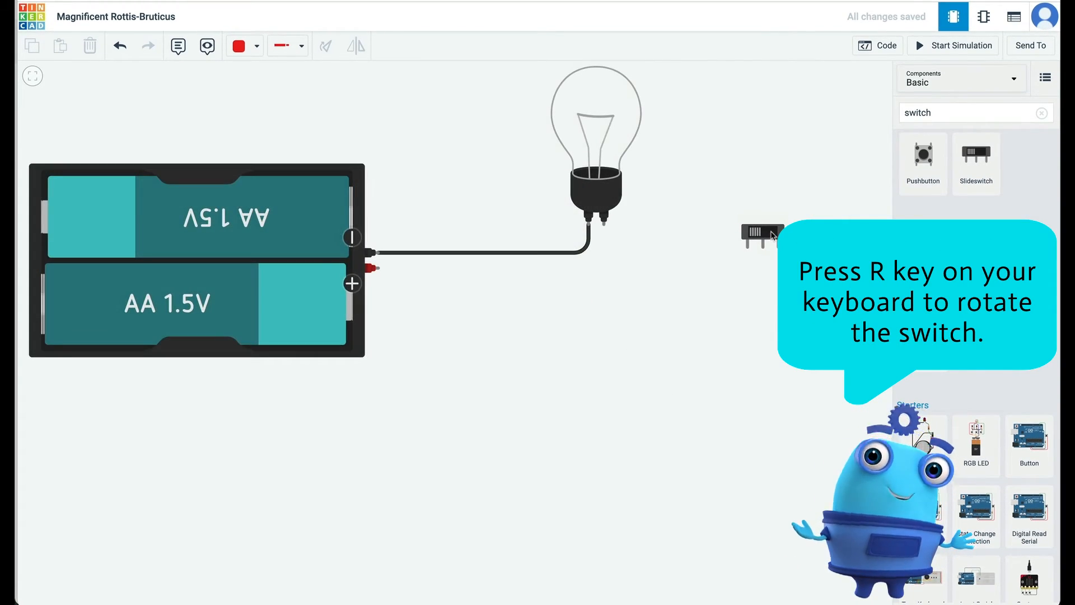
Rotate the slideswitch 180° so its terminals point up and move it below the black wire, near the battery pack's positive terminal
{"action": "left_click", "coordinate": [773, 235]}
{"action": "key", "text": "r"}
{"action": "key", "text": "r"}
{"action": "key", "text": "r"}
{"action": "key", "text": "r"}
{"action": "key", "text": "r"}
{"action": "key", "text": "r"}
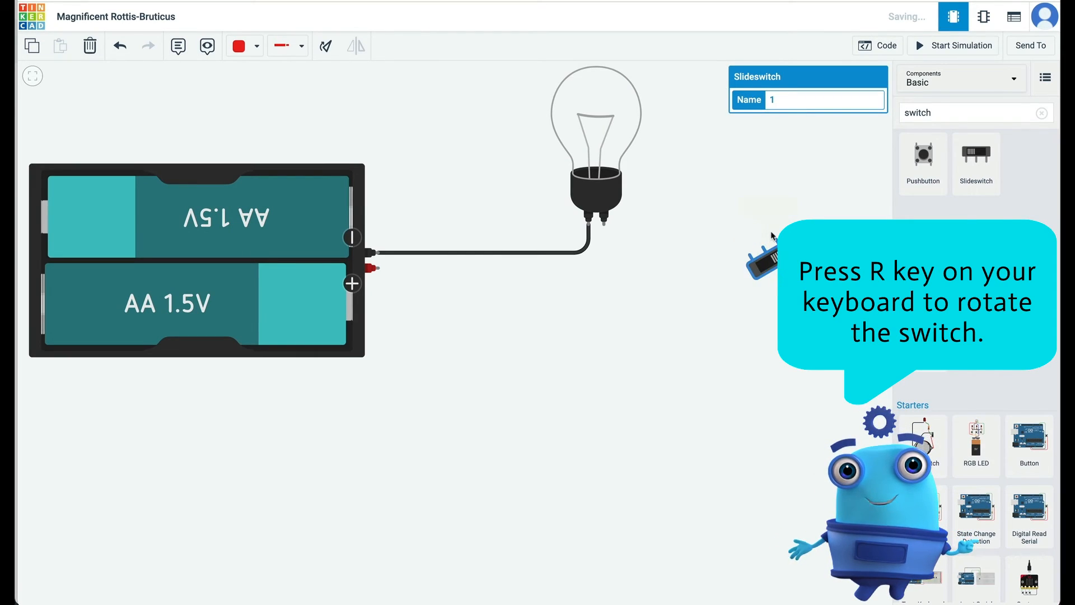
{"action": "left_click_drag", "start_coordinate": [777, 262], "coordinate": [507, 300]}
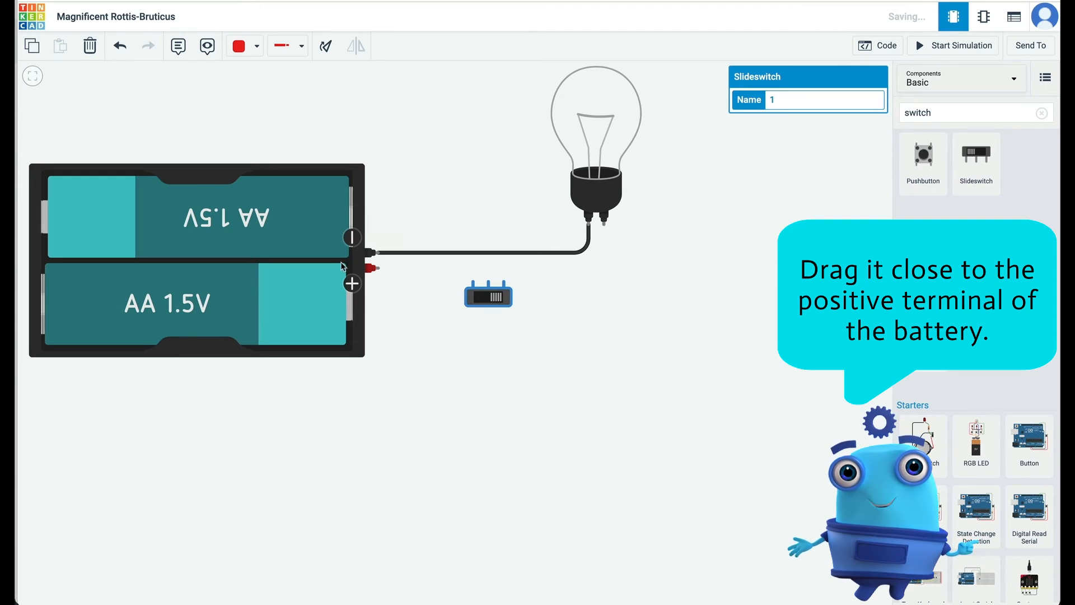
Wire the battery pack's positive terminal to the slideswitch's middle terminal and the switch's right terminal to the bulb's right terminal, both in red
{"action": "left_click", "coordinate": [378, 268]}
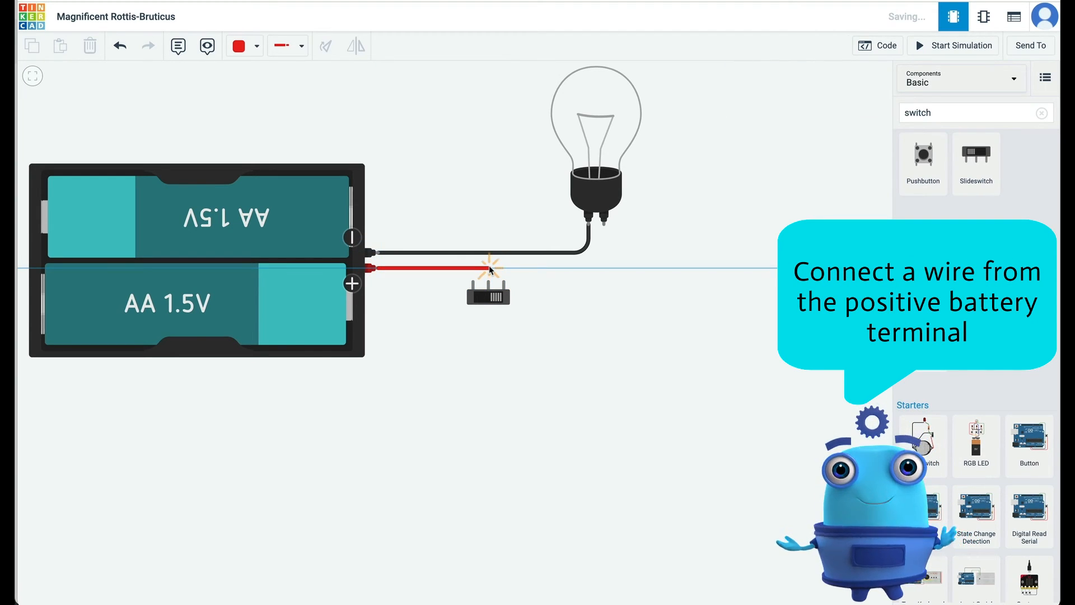
{"action": "left_click", "coordinate": [489, 282]}
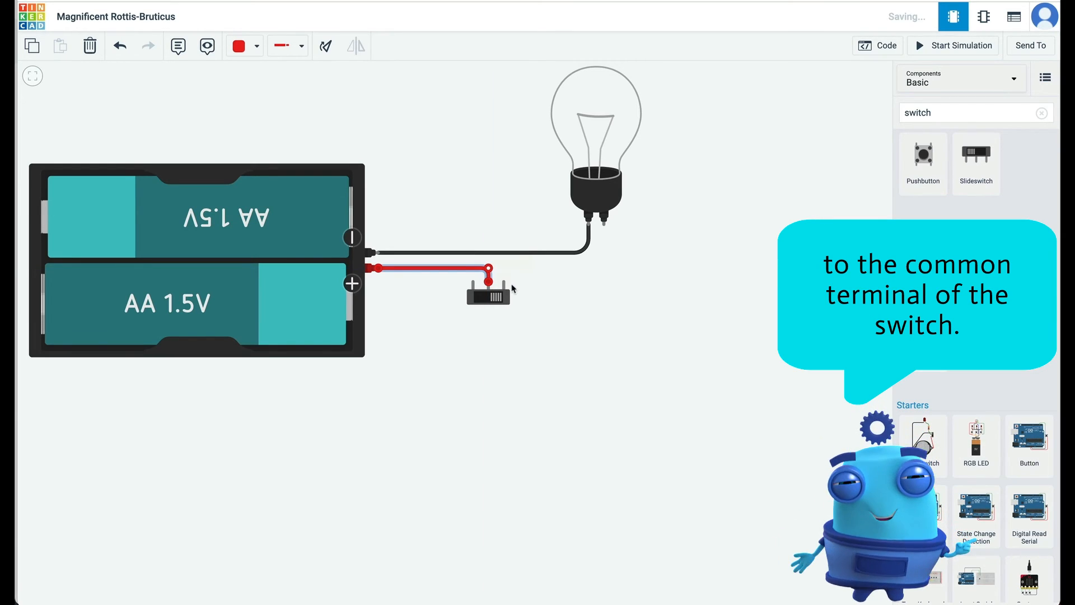
{"action": "left_click", "coordinate": [505, 272]}
{"action": "left_click", "coordinate": [605, 273]}
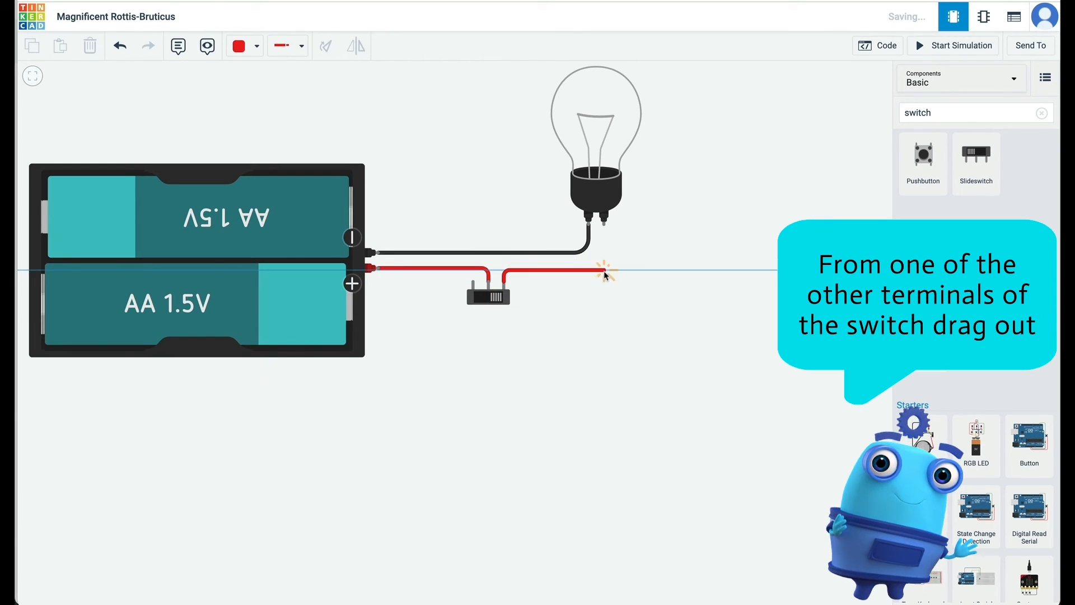
{"action": "left_click", "coordinate": [604, 224]}
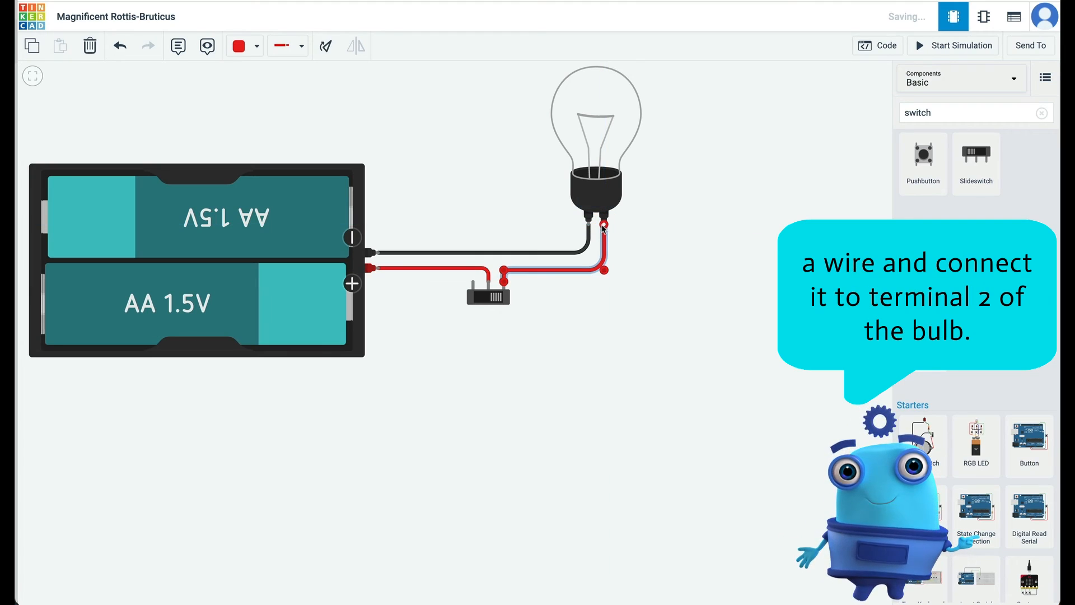
{"action": "left_click", "coordinate": [697, 317]}
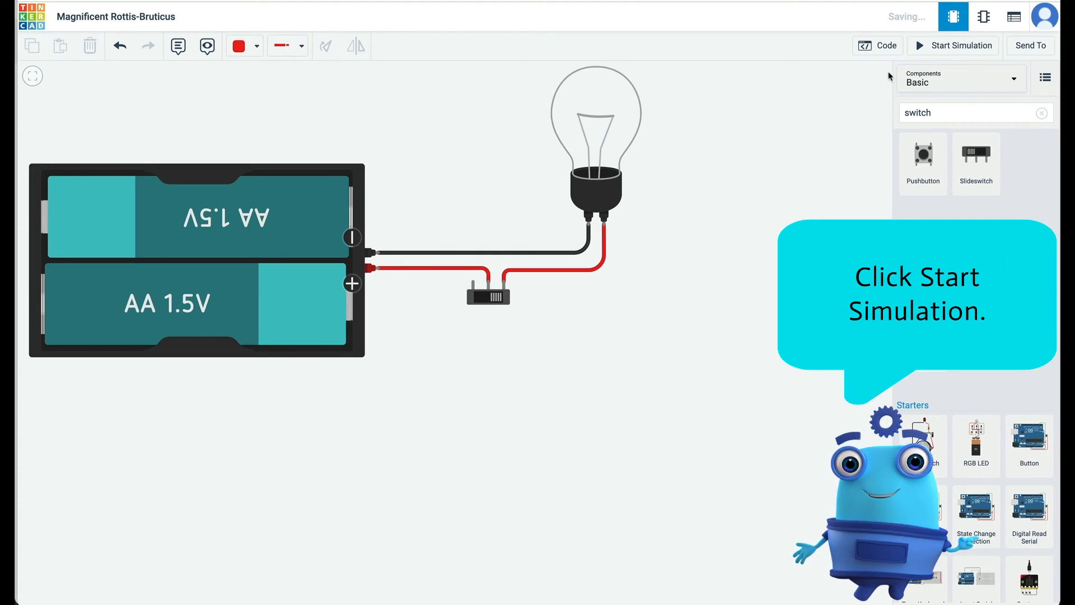
Start the simulation and toggle the slideswitch back and forth to turn the bulb off and on
{"action": "left_click", "coordinate": [916, 46]}
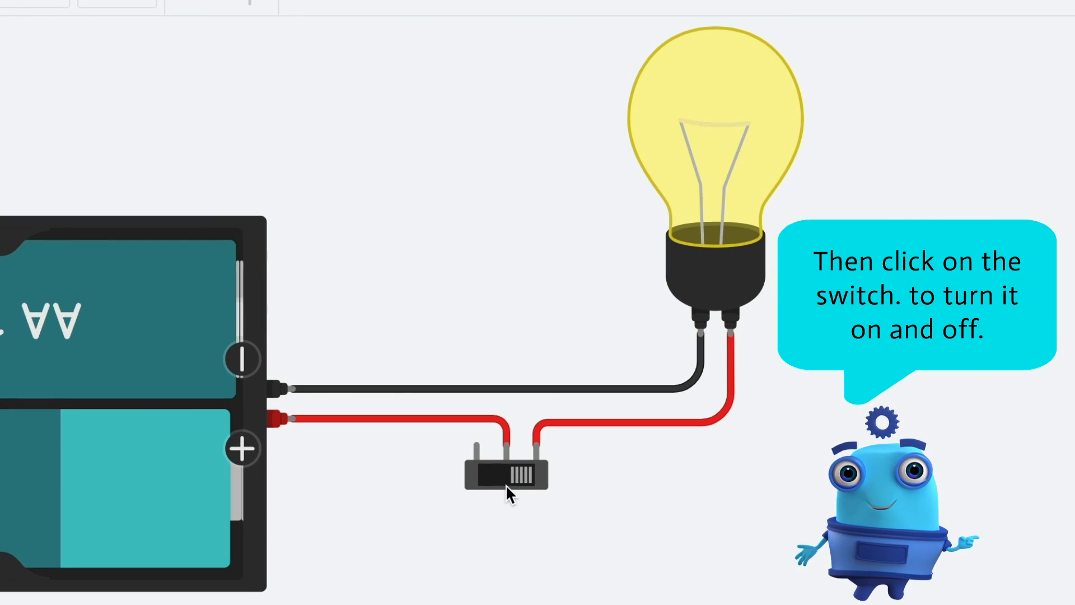
{"action": "left_click", "coordinate": [492, 478]}
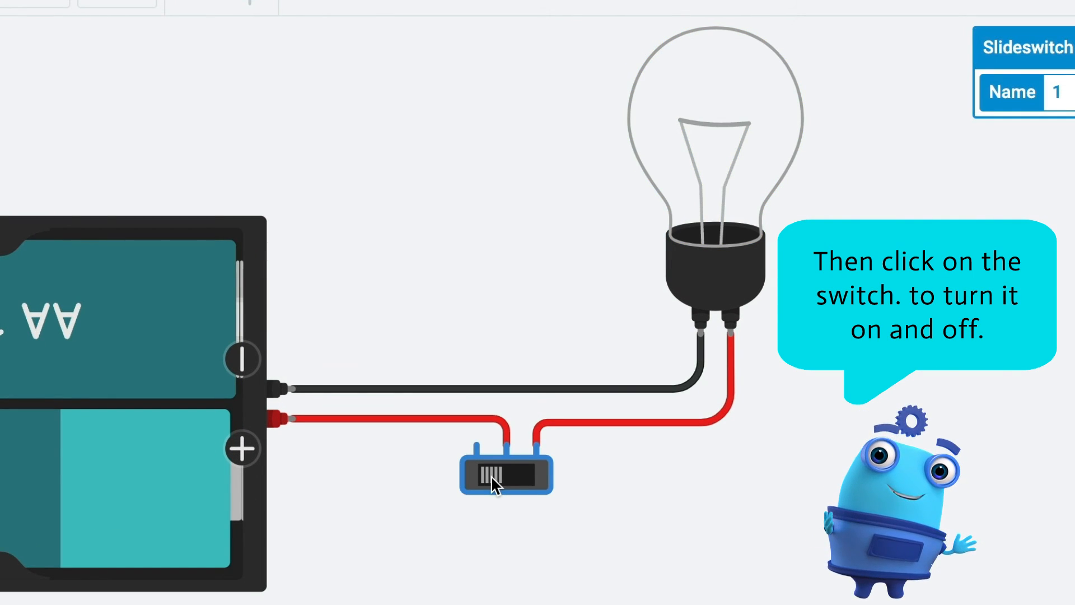
{"action": "left_click", "coordinate": [517, 476]}
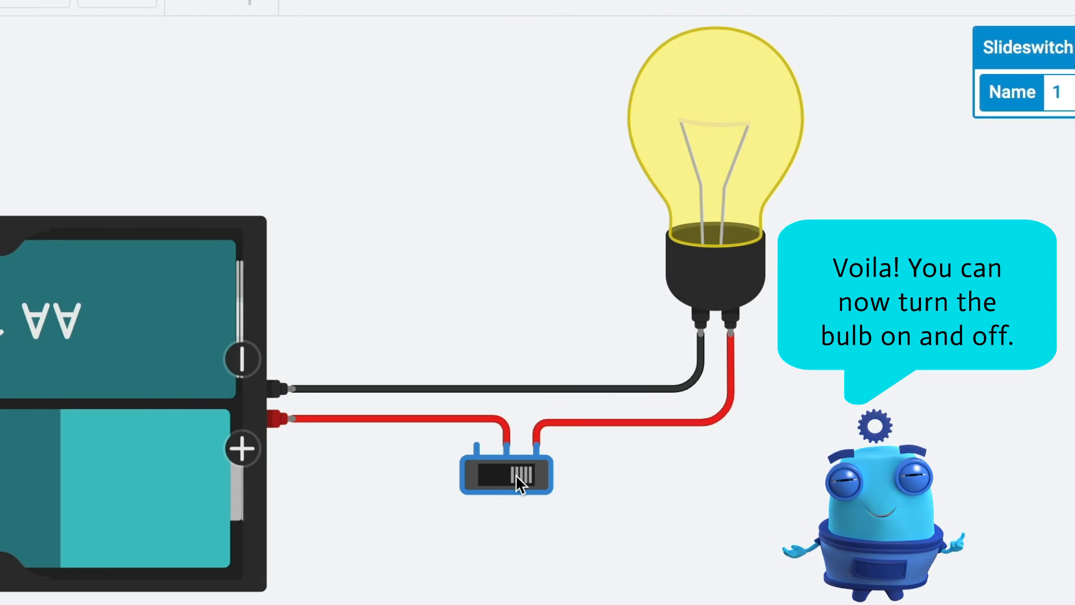
{"action": "left_click", "coordinate": [497, 480]}
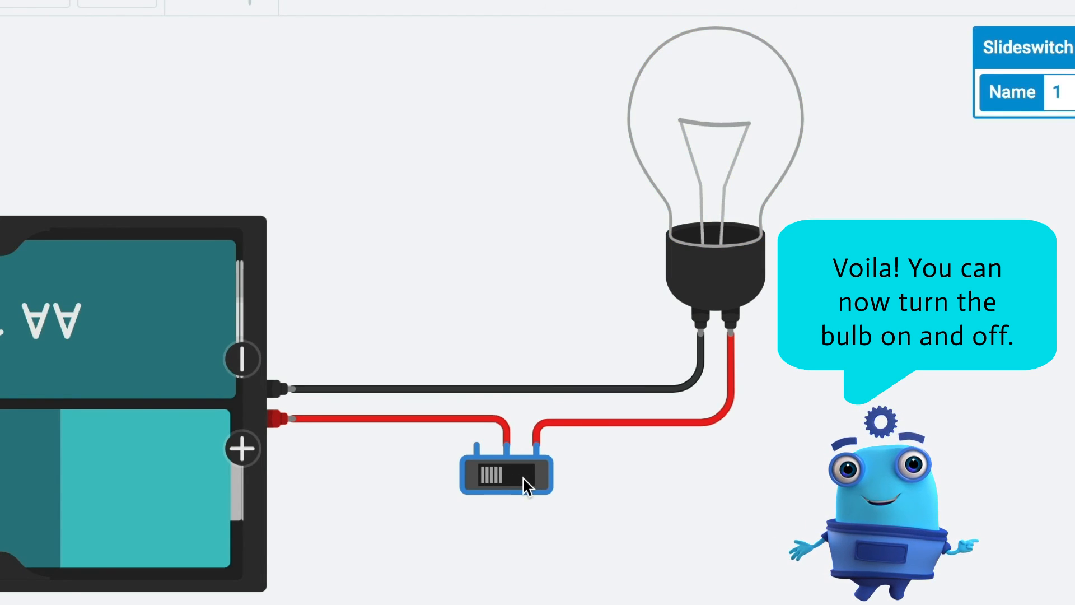
{"action": "left_click", "coordinate": [522, 476]}
{"action": "left_click", "coordinate": [525, 478]}
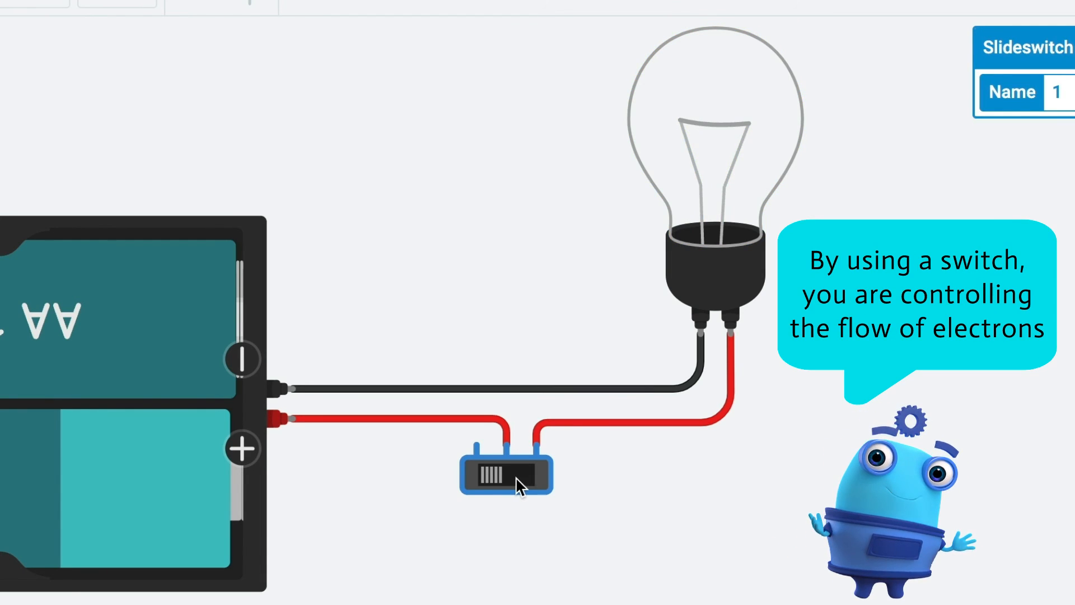
{"action": "left_click", "coordinate": [525, 477]}
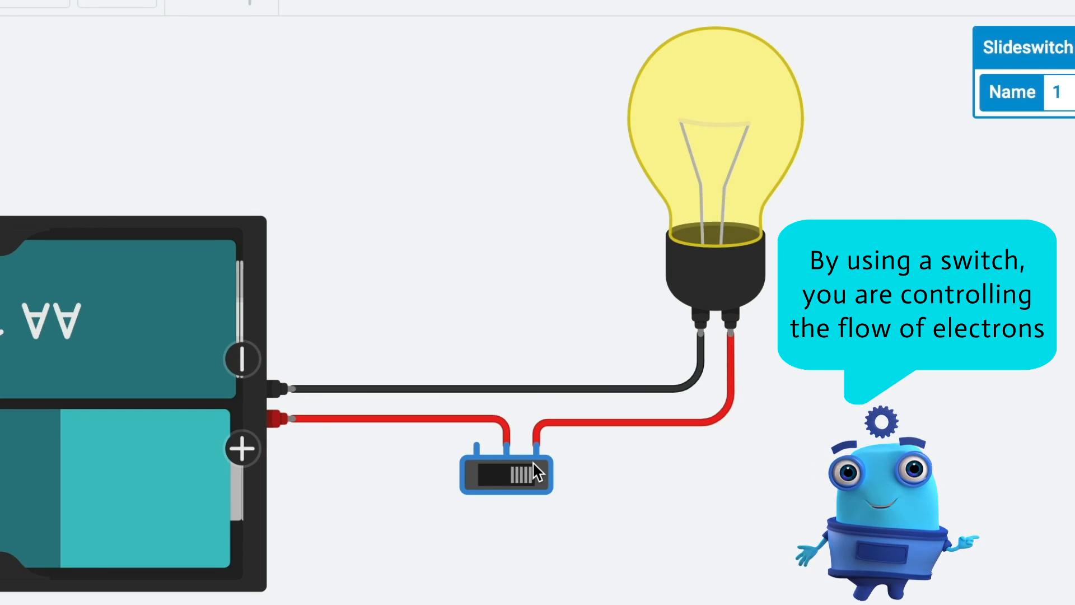